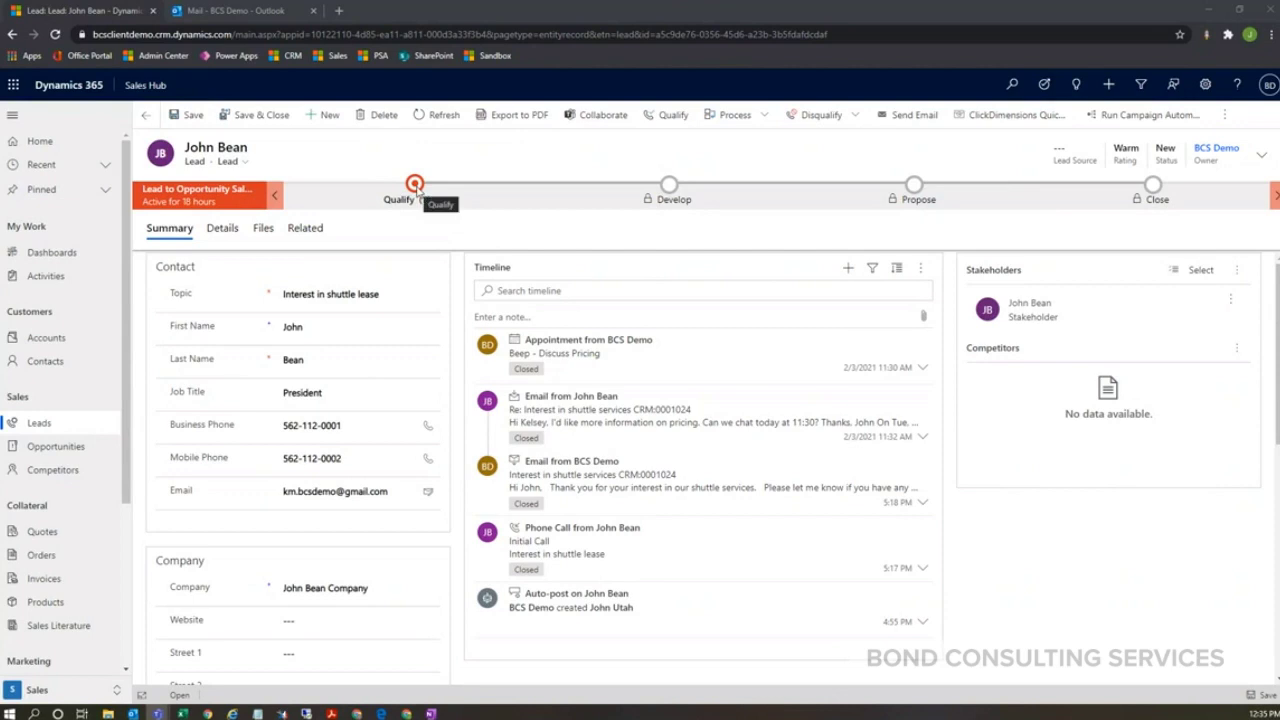
left_click(415, 186)
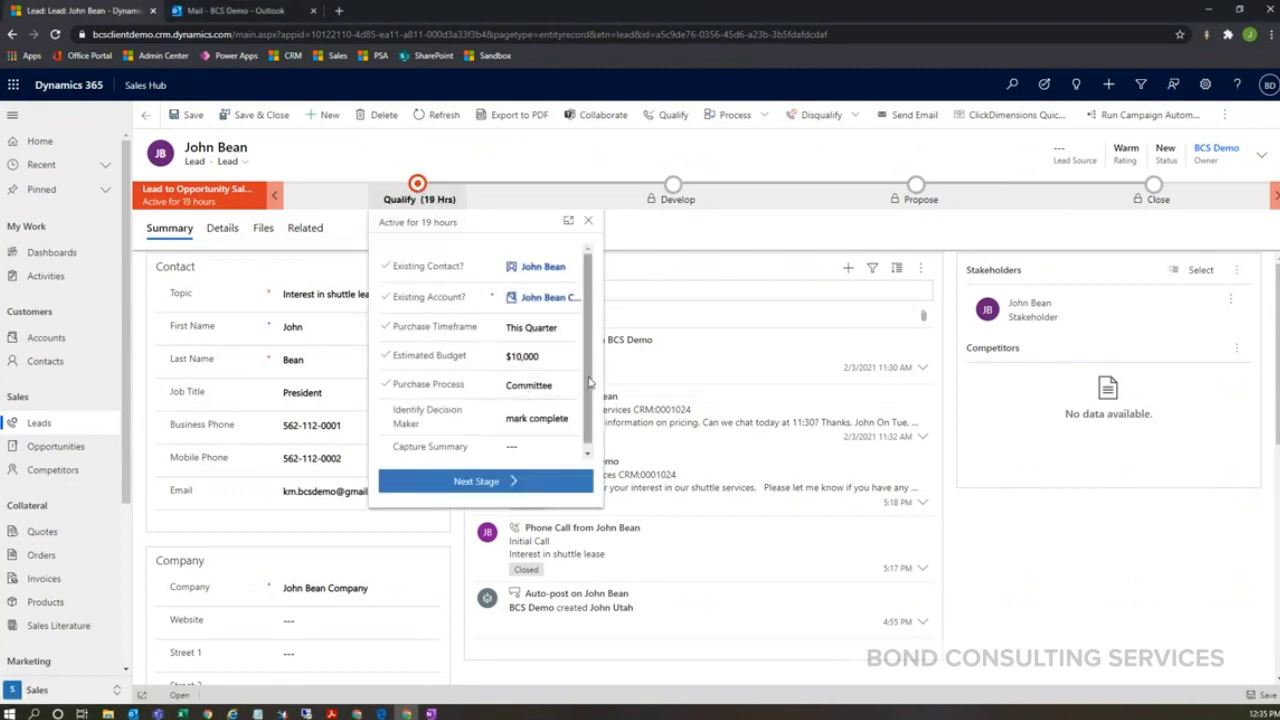
scroll(589, 383, "down", 1)
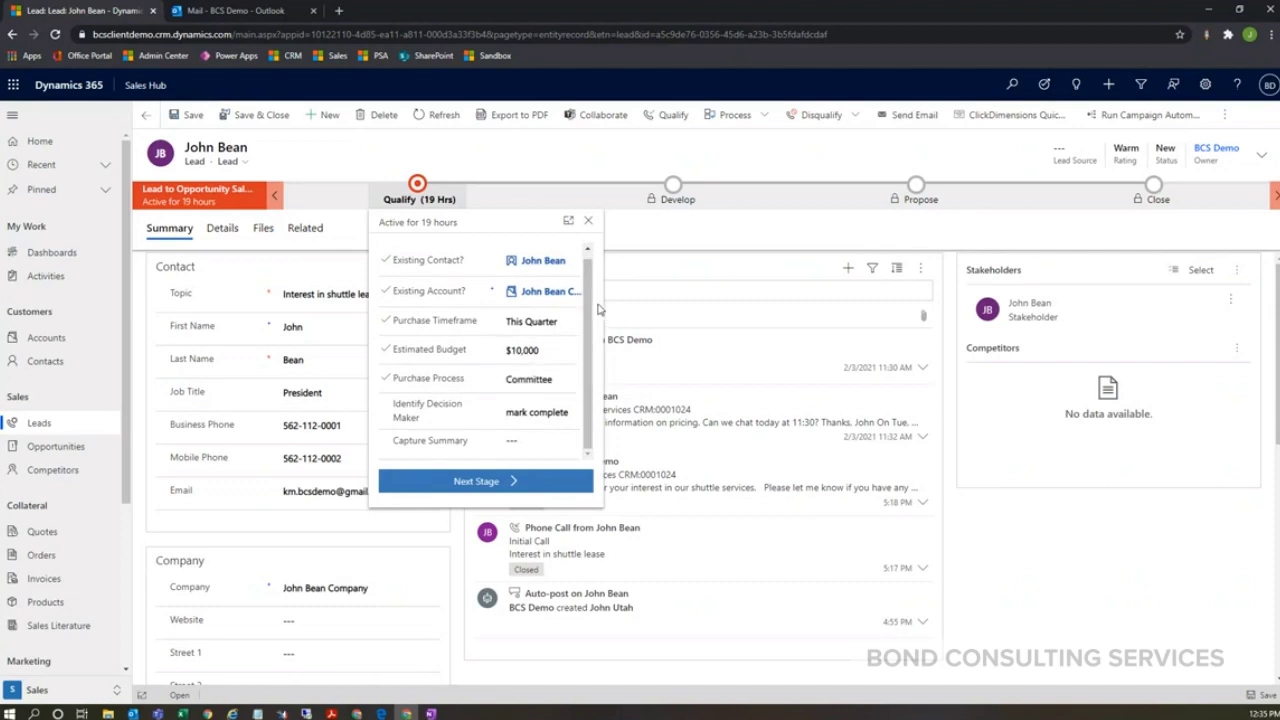
scroll(588, 277, "up", 1)
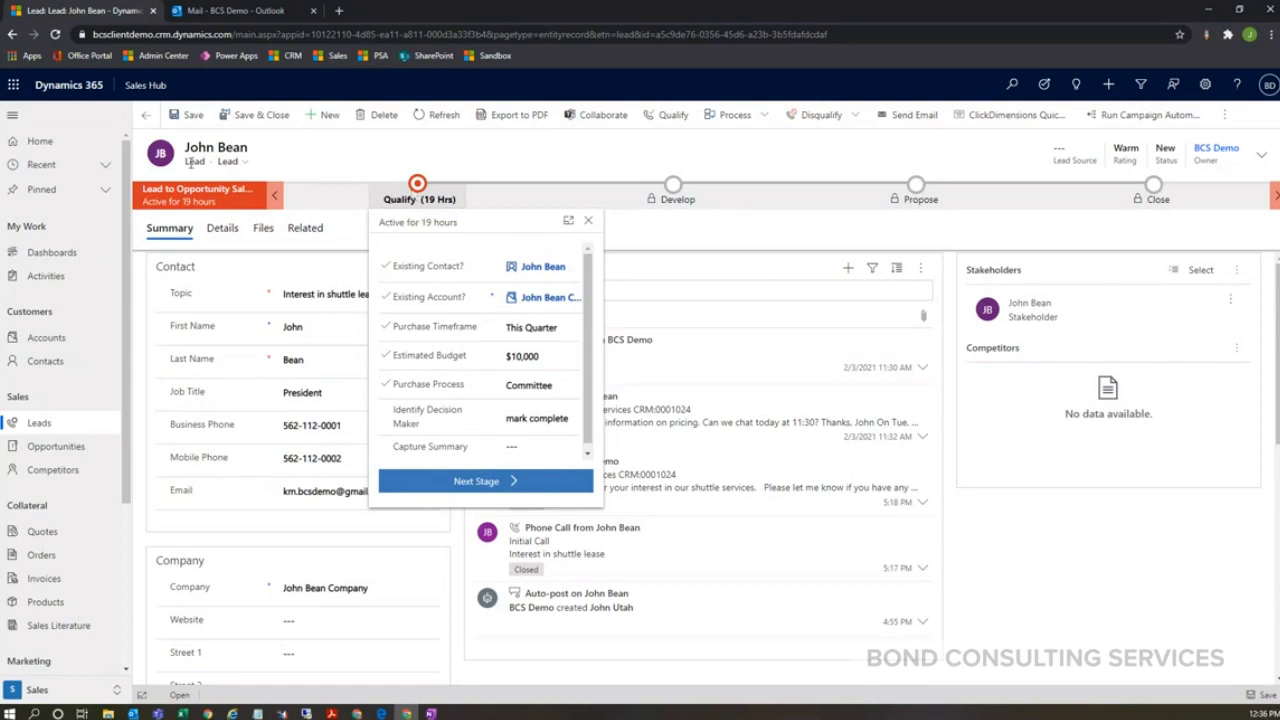
triple_click(228, 162)
left_click(368, 165)
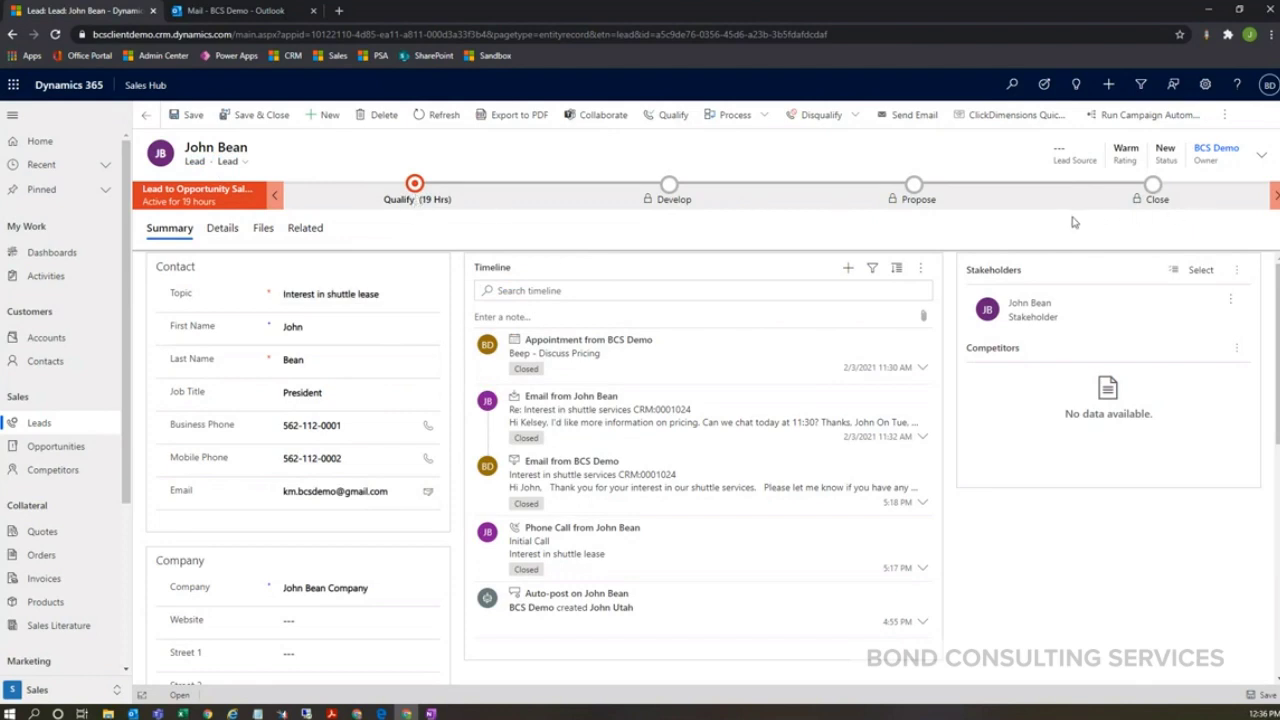
left_click(424, 193)
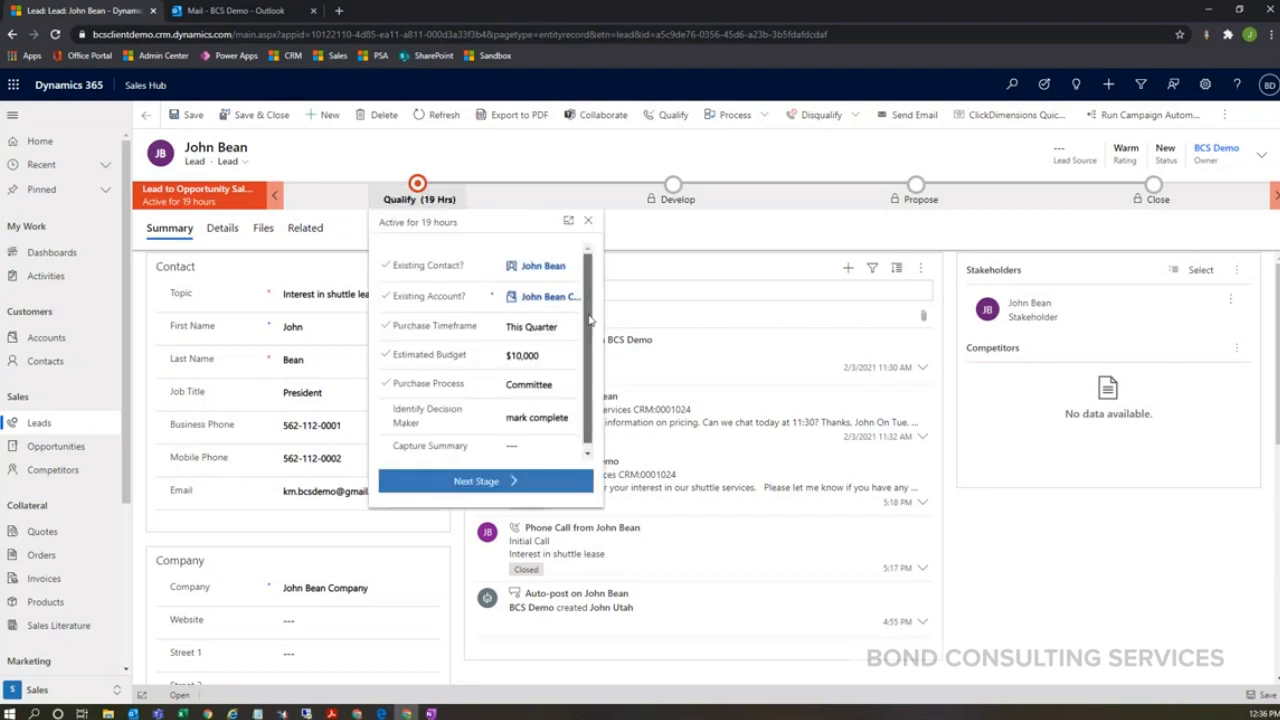
scroll(588, 347, "down", 1)
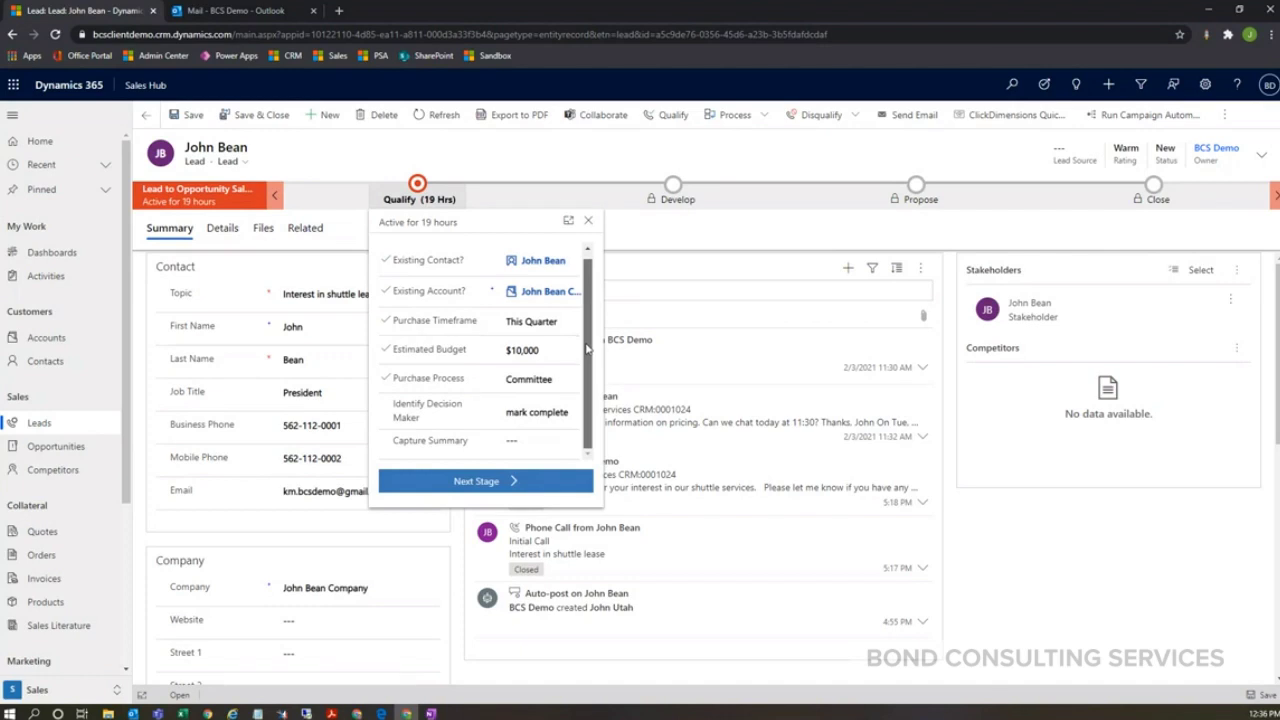
left_click(497, 206)
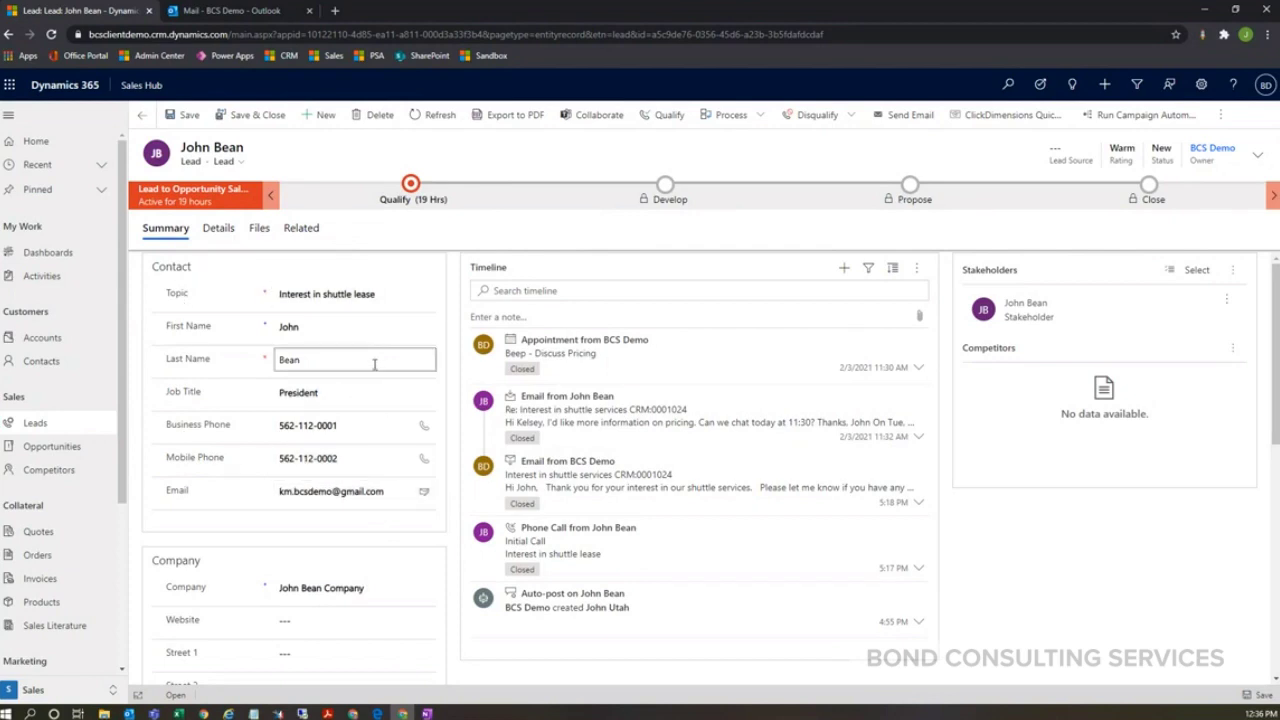
Step: Scroll the lead form down to the timeline of activities and back up
scroll(375, 364, "down", 2)
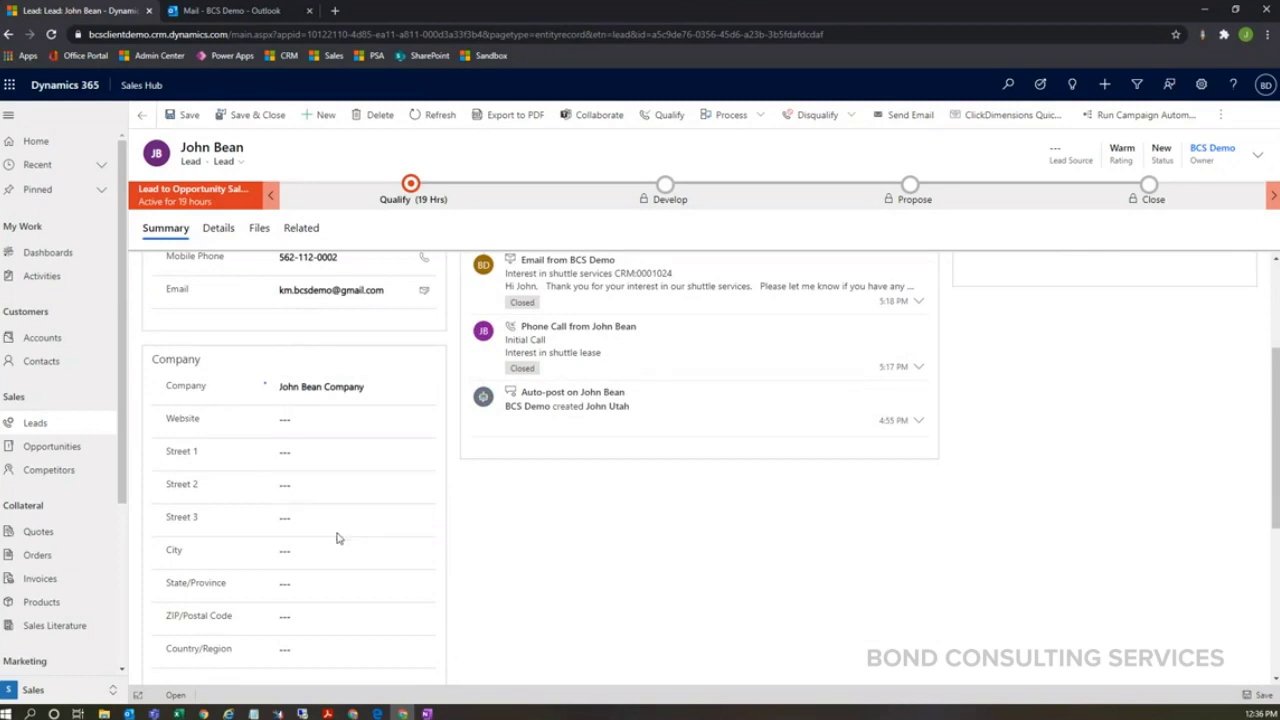
scroll(980, 577, "up", 2)
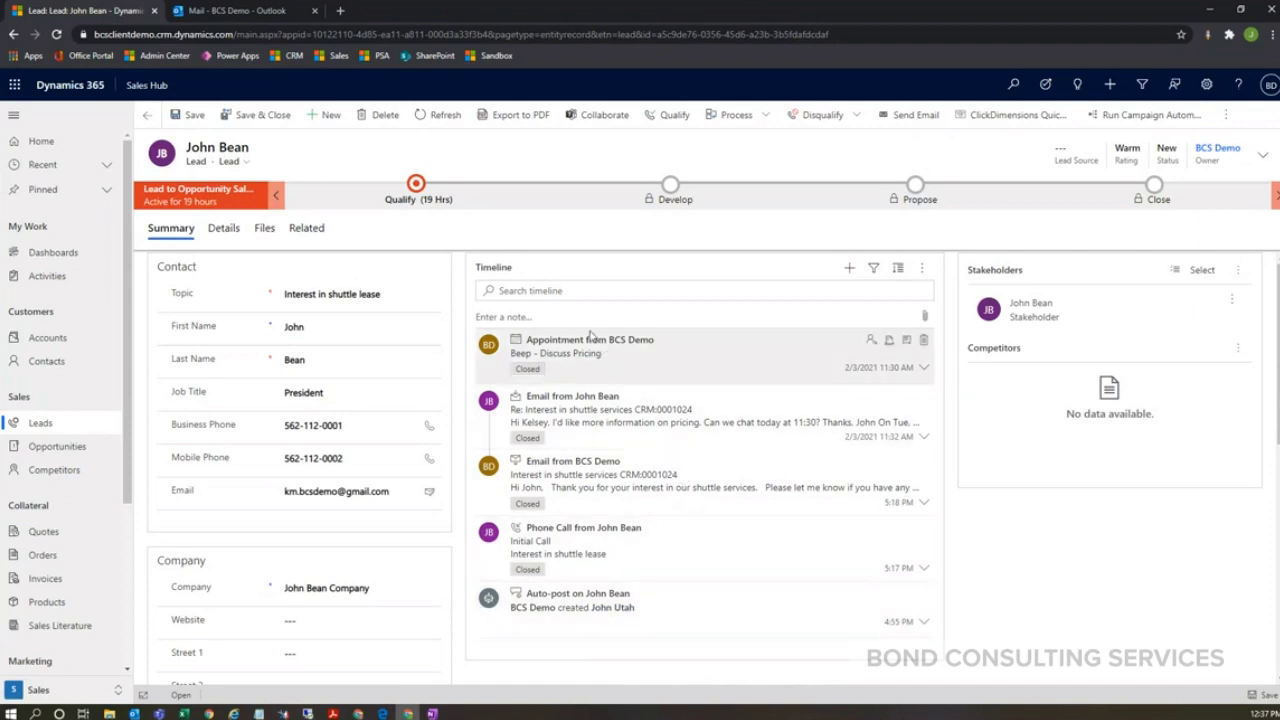
left_click(507, 317)
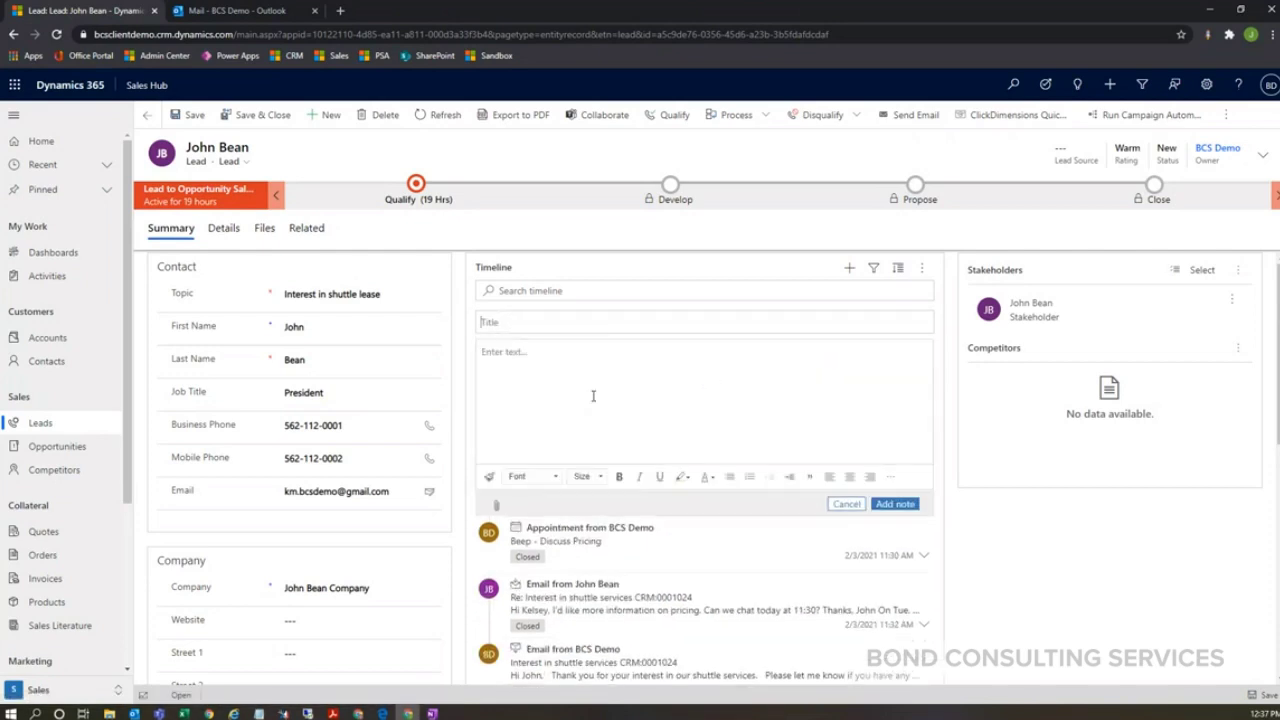
left_click(566, 362)
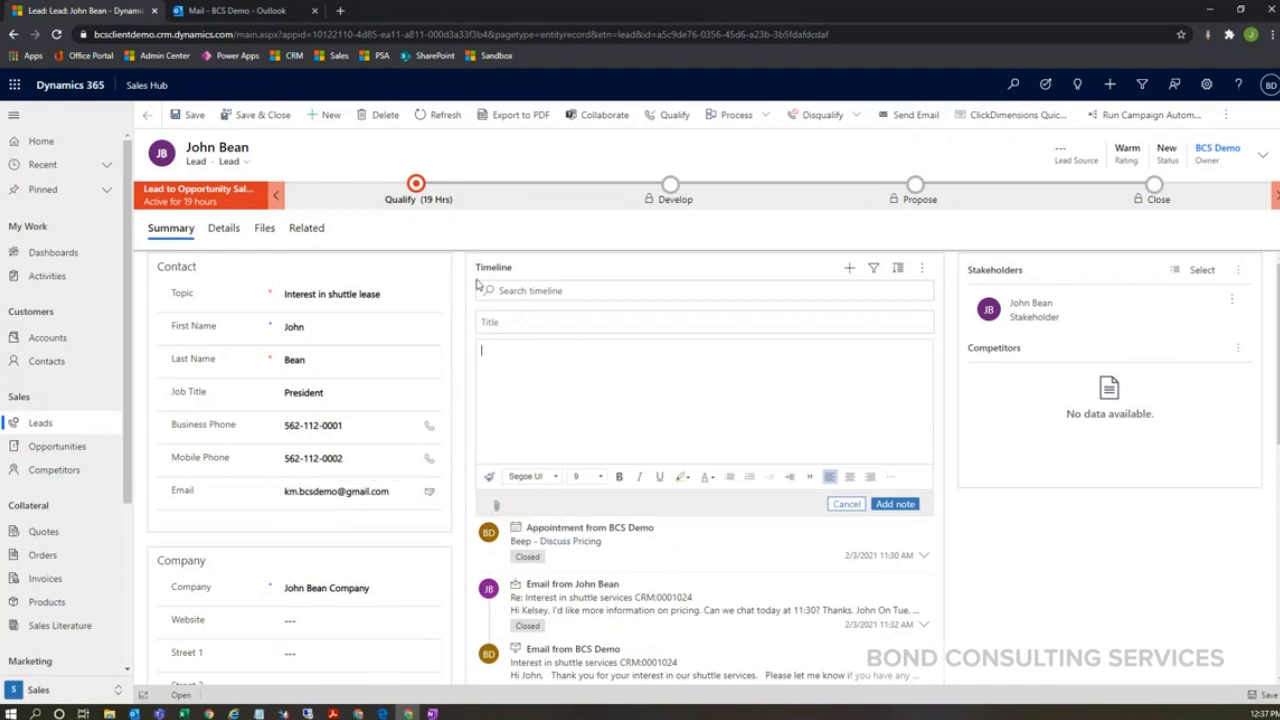
left_click(863, 505)
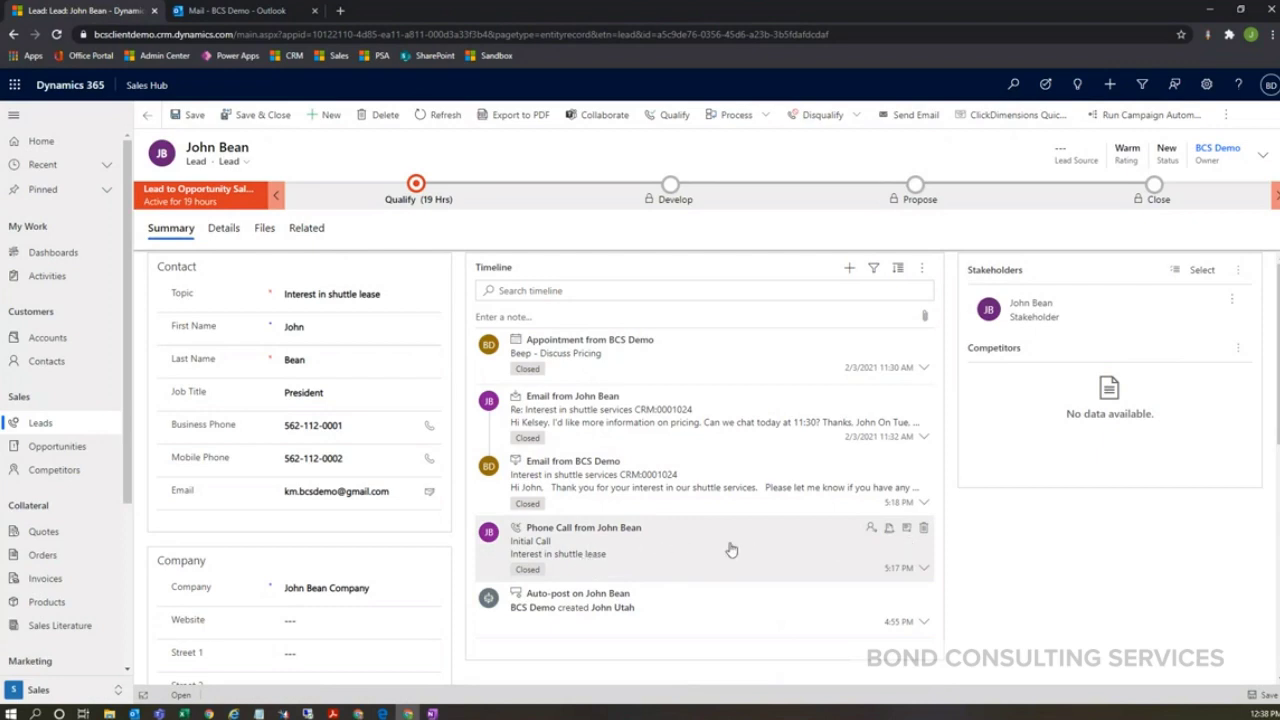
left_click(922, 567)
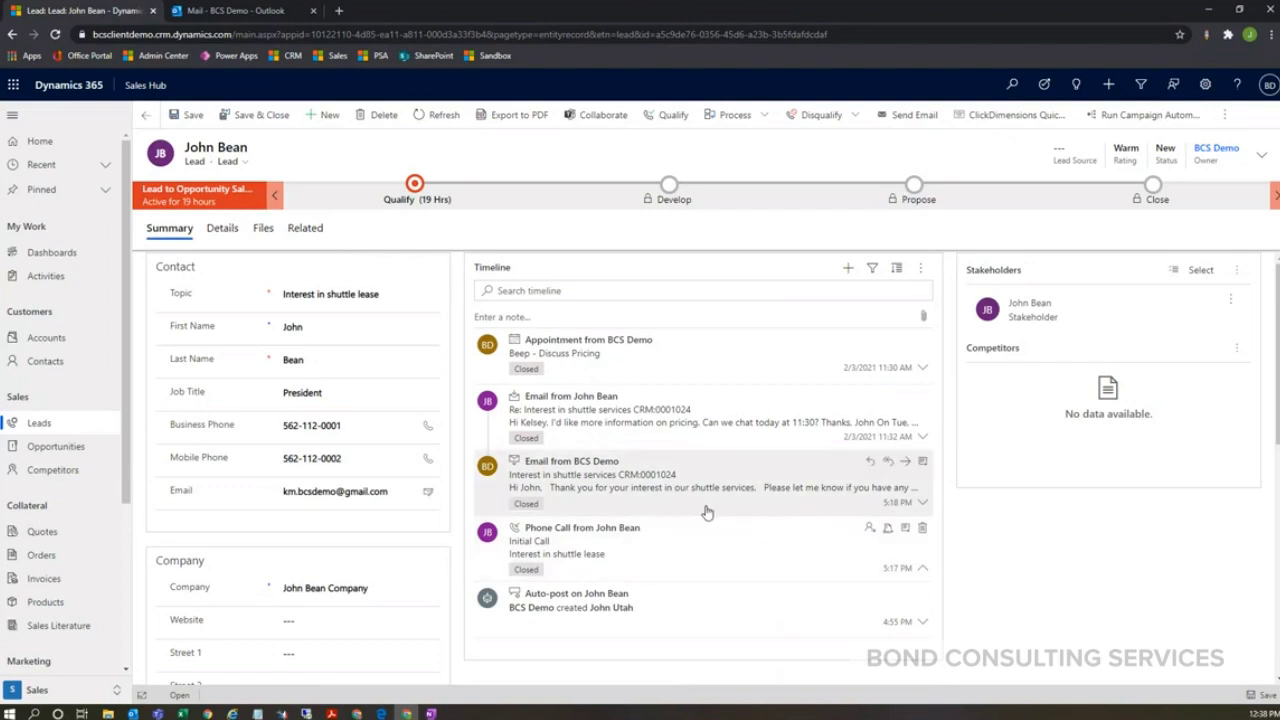
left_click(922, 501)
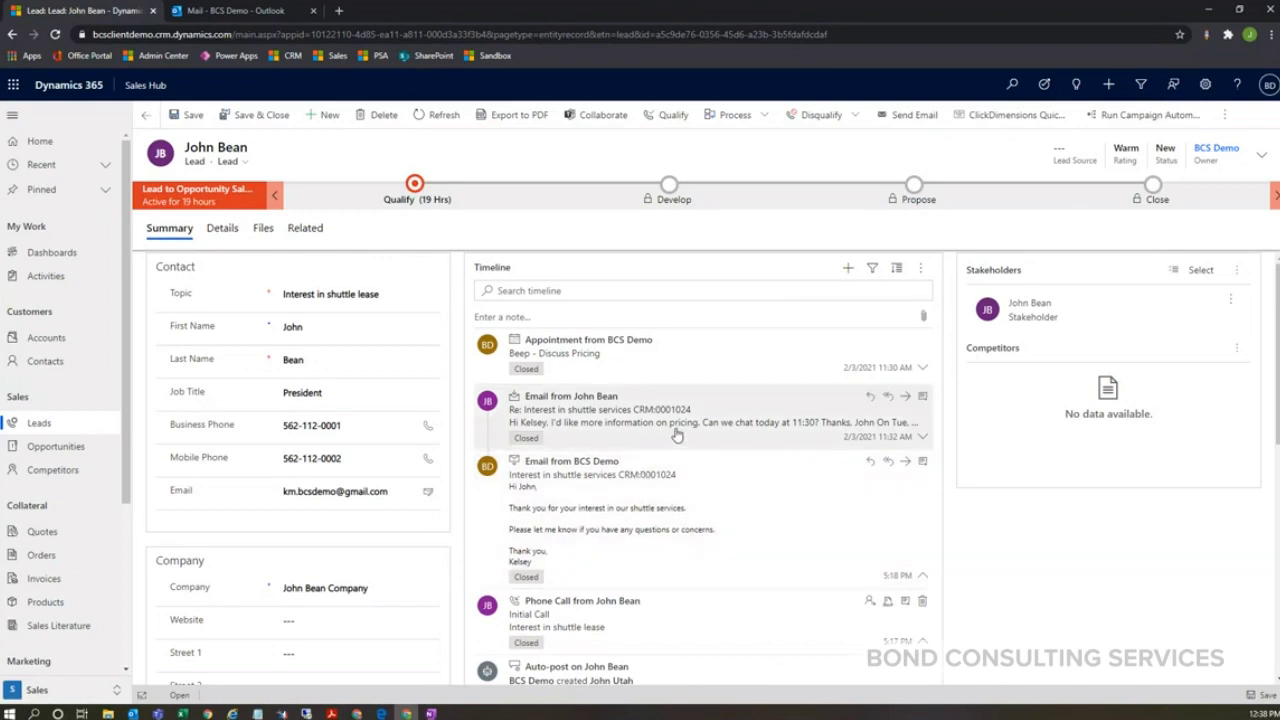
left_click(676, 431)
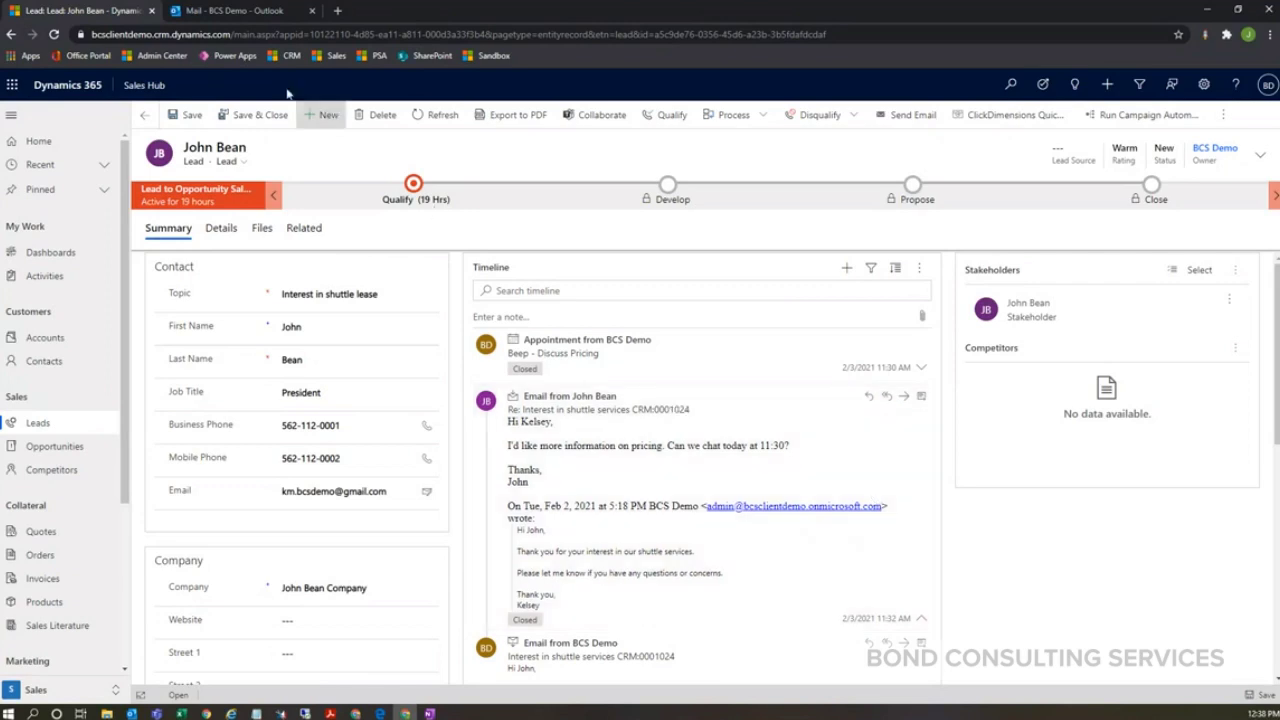
left_click(238, 11)
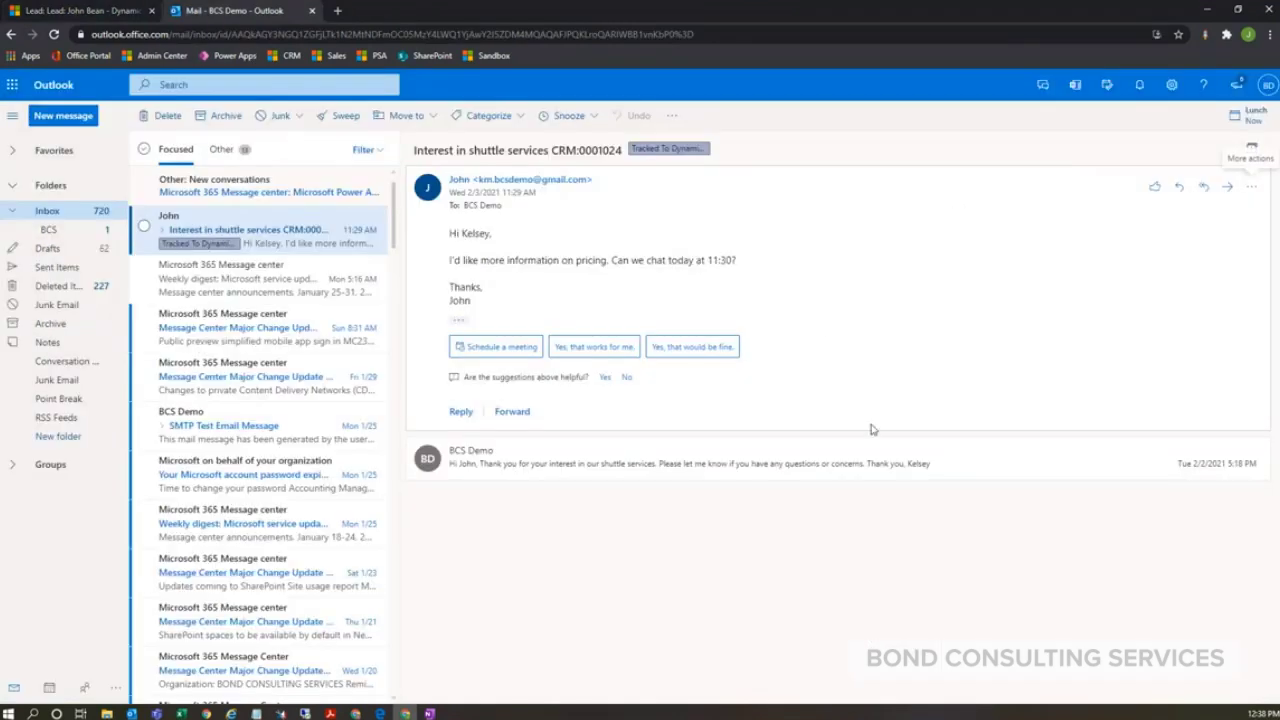
Step: Expand the BCS Demo reply in the shuttle-services thread and read both messages
left_click(1017, 472)
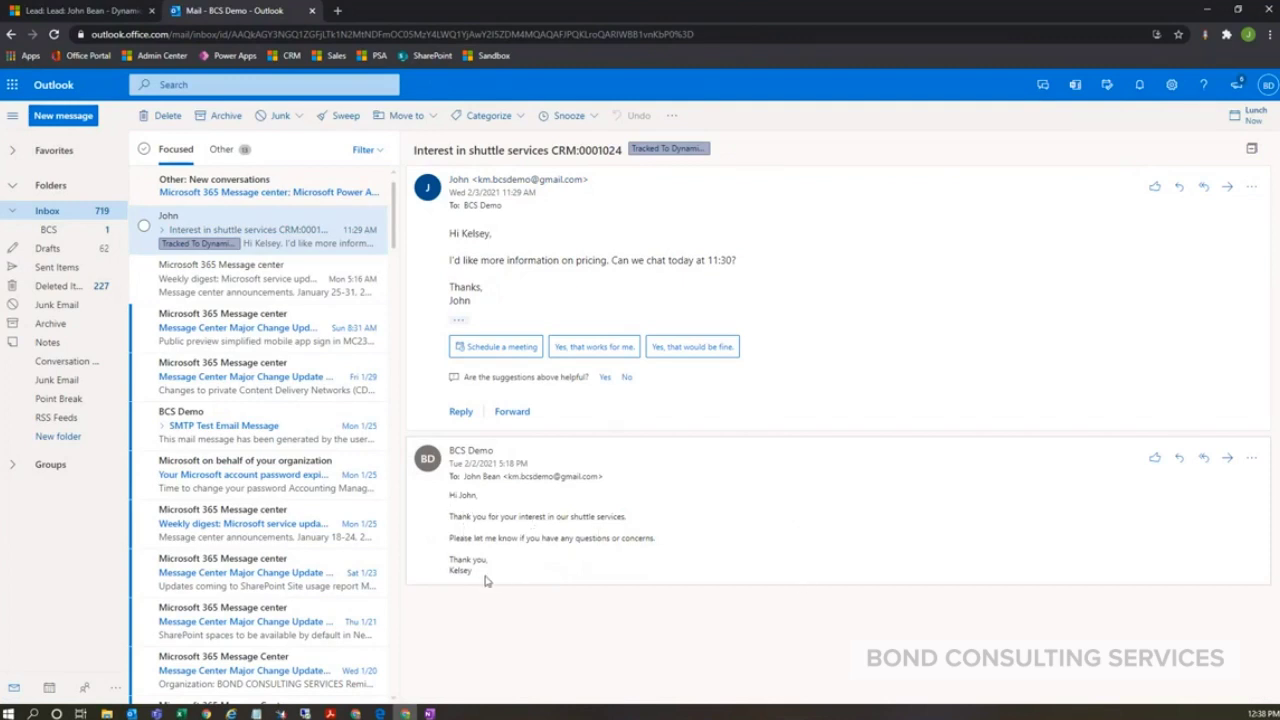
left_click_drag(485, 580, 442, 495)
left_click(560, 305)
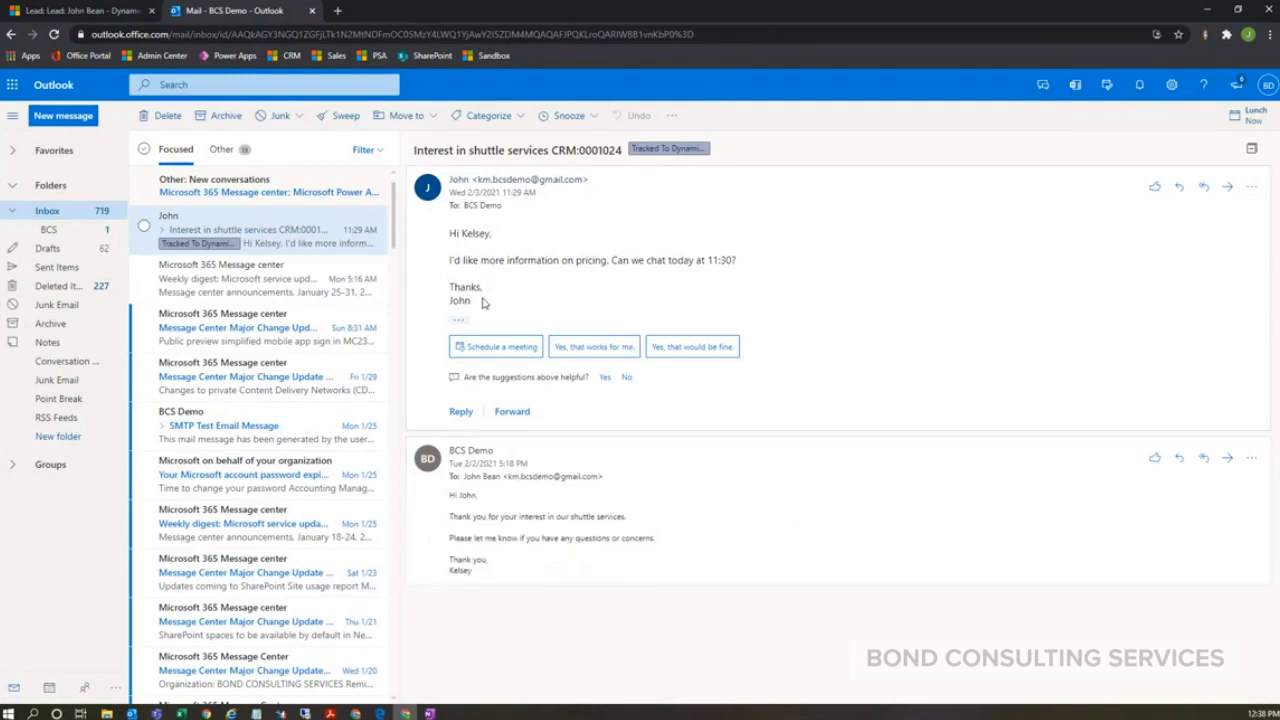
left_click_drag(482, 303, 440, 236)
left_click(645, 258)
left_click(62, 12)
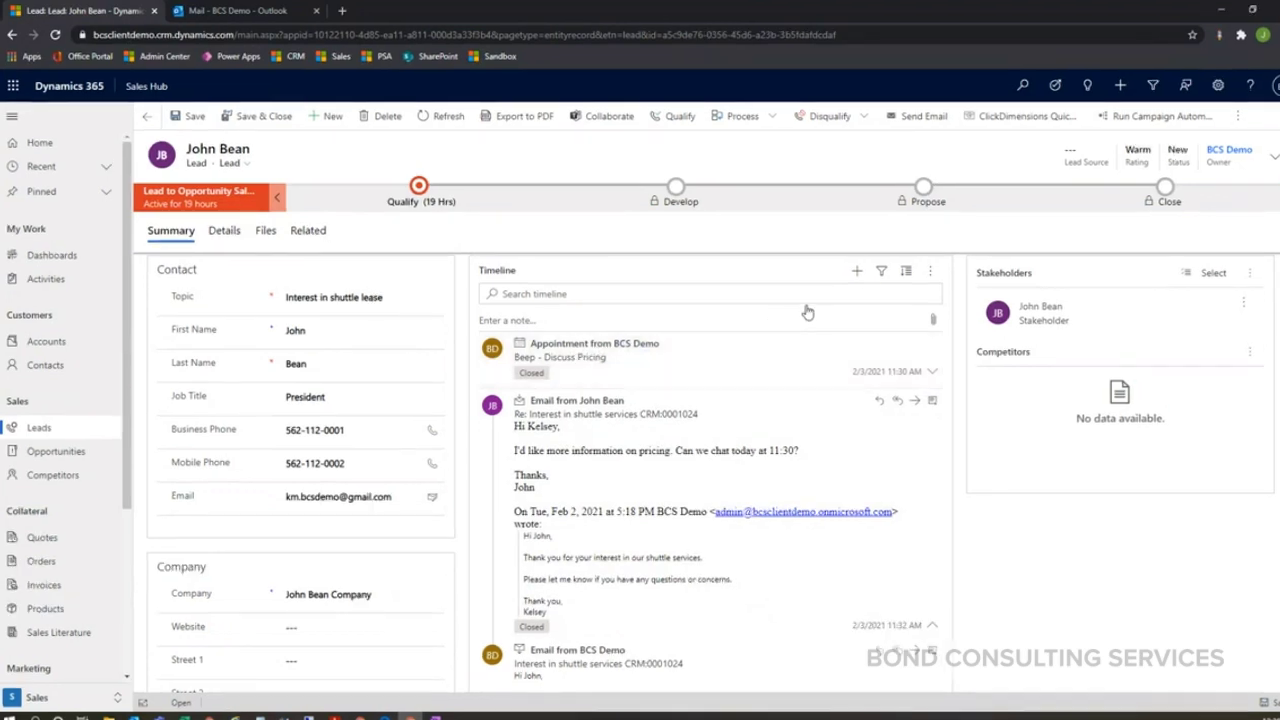
left_click(858, 272)
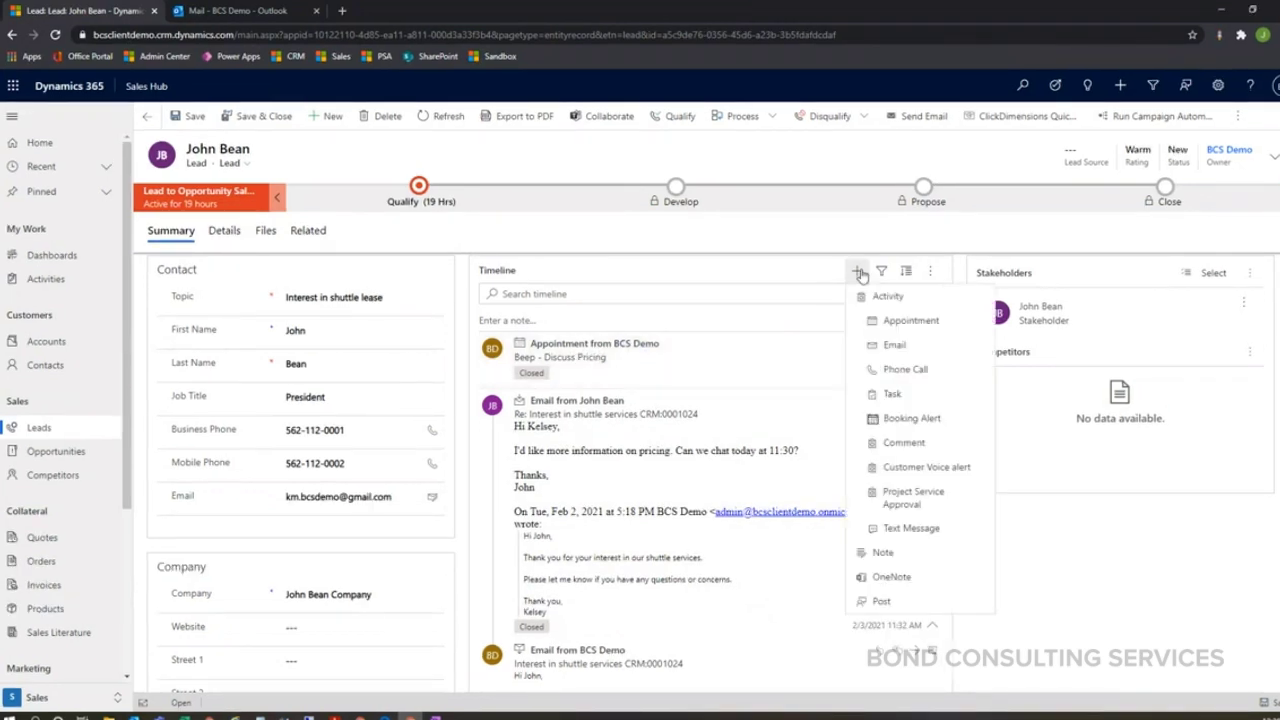
left_click(1205, 648)
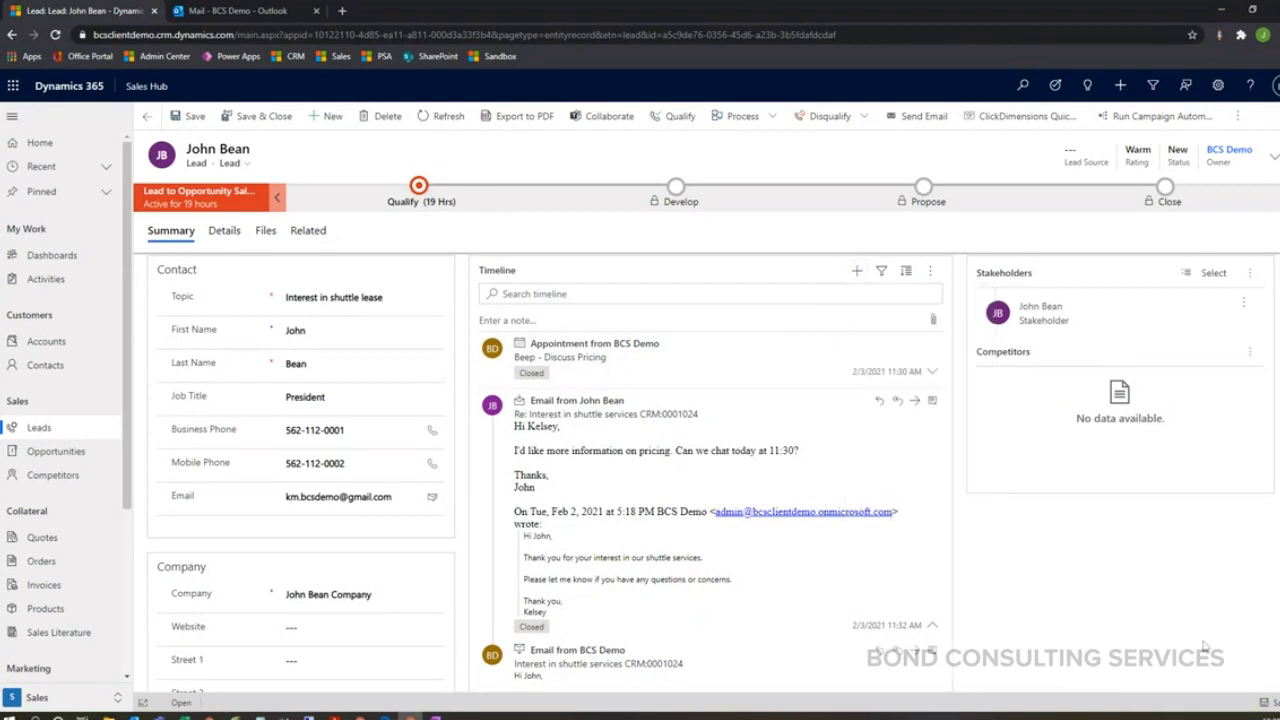
left_click(246, 12)
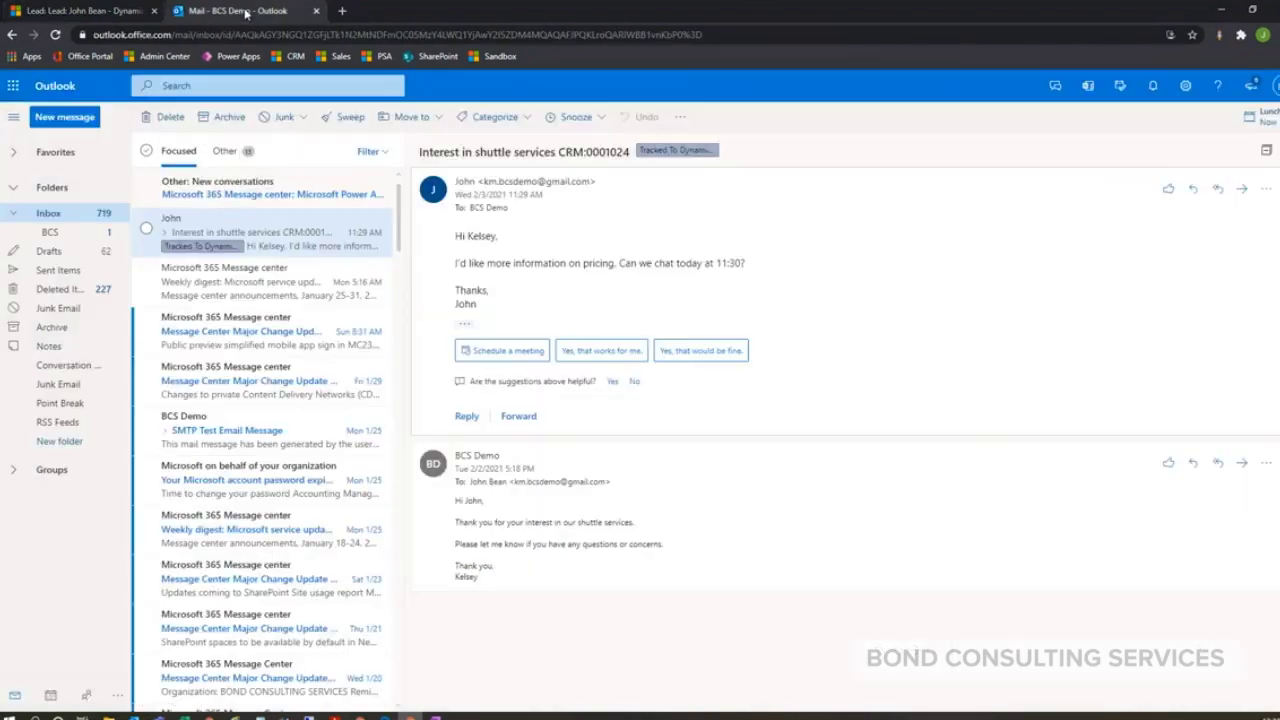
left_click(51, 697)
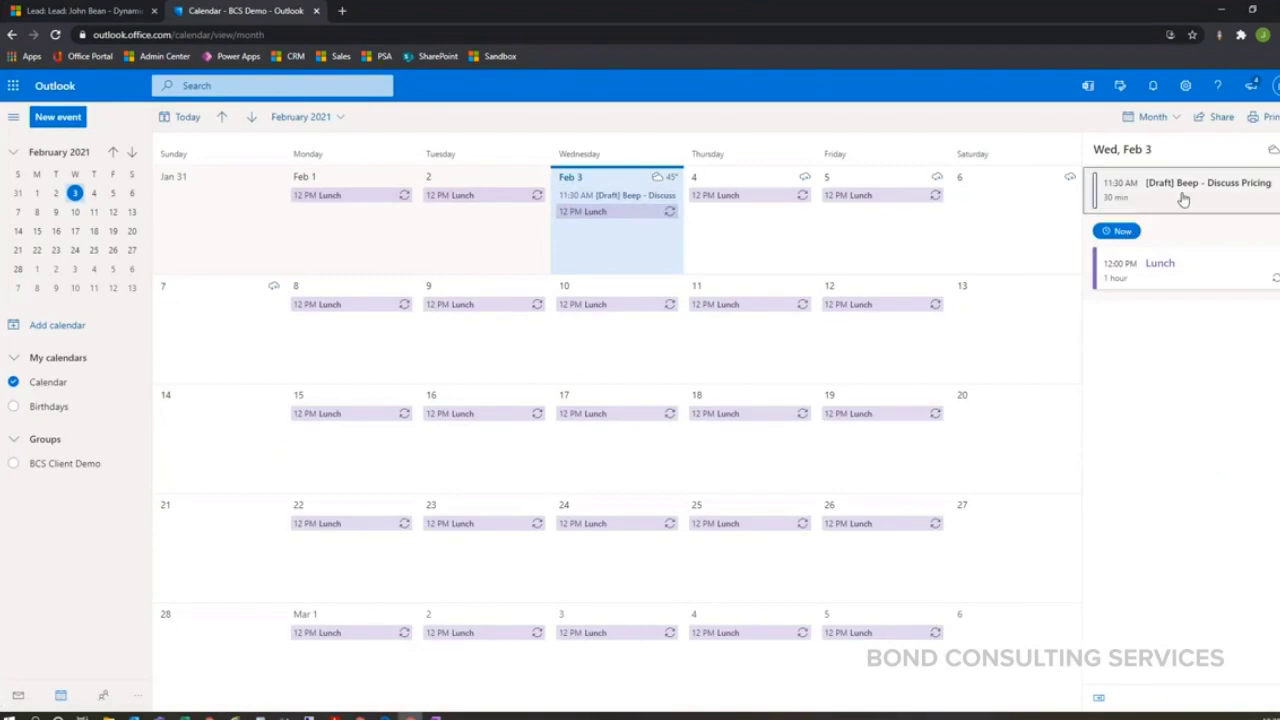
Step: Inspect the draft 'Beep - Discuss Pricing' meeting on Feb 3, discard it, and return to the lead
left_click(1207, 199)
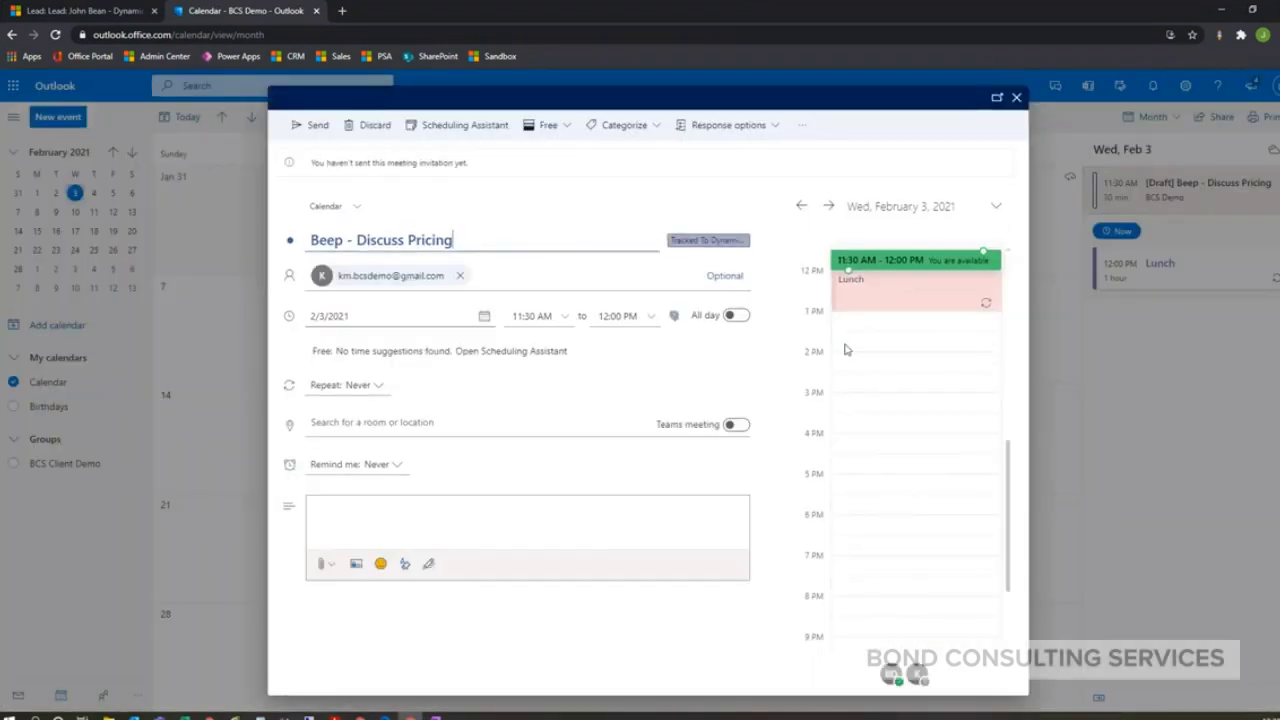
left_click(1017, 98)
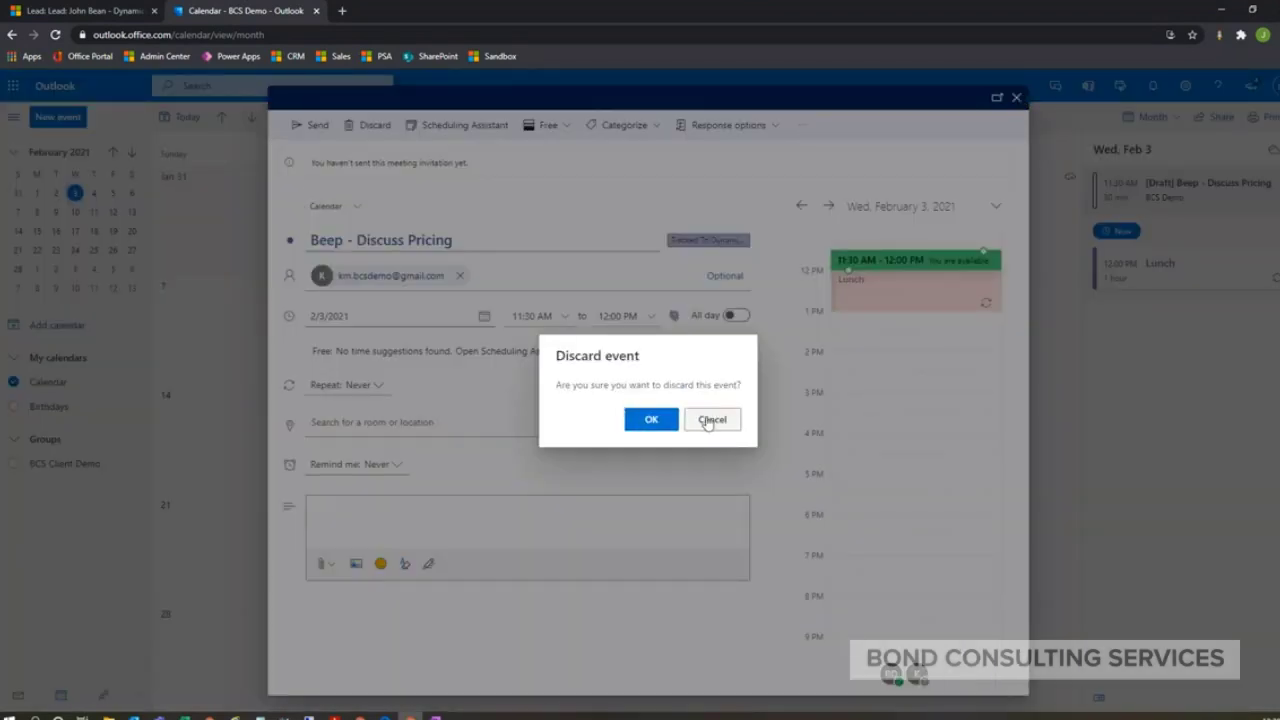
left_click(651, 419)
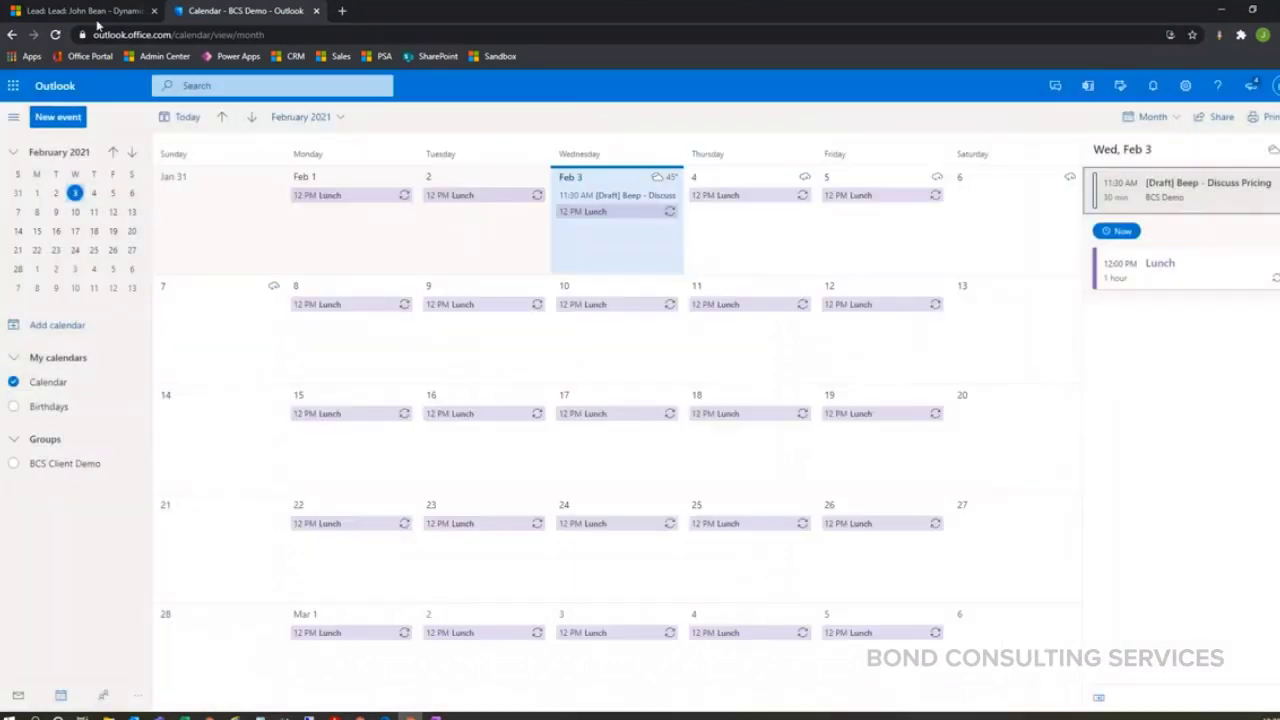
key("ctrl+shift+Tab")
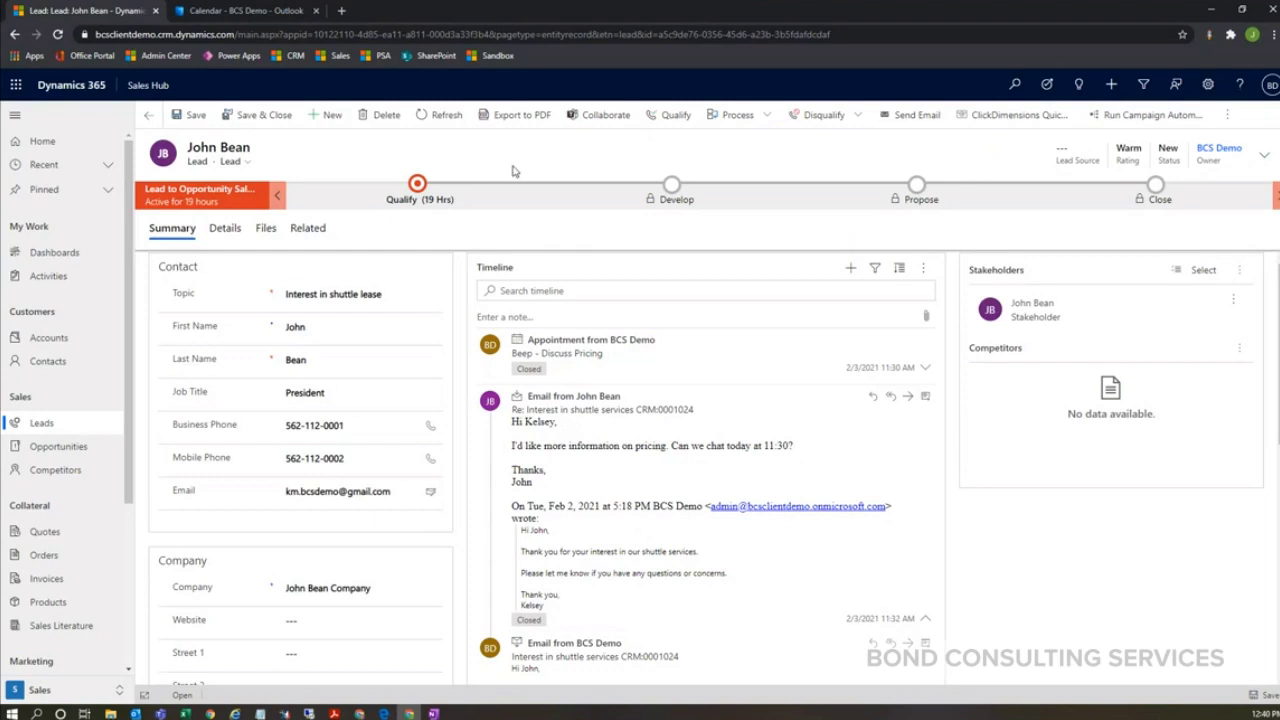
Step: View the lead's Qualify stage fields, then look over its Contact and Company sections
left_click(408, 195)
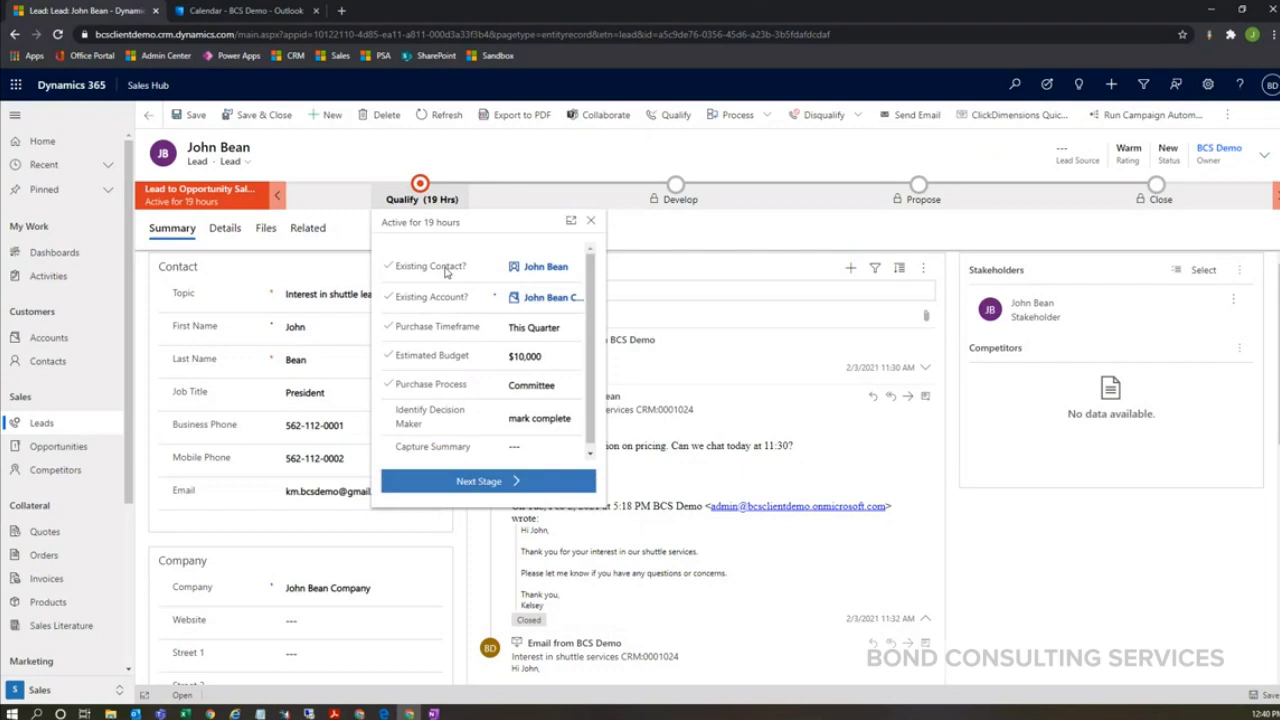
left_click(538, 165)
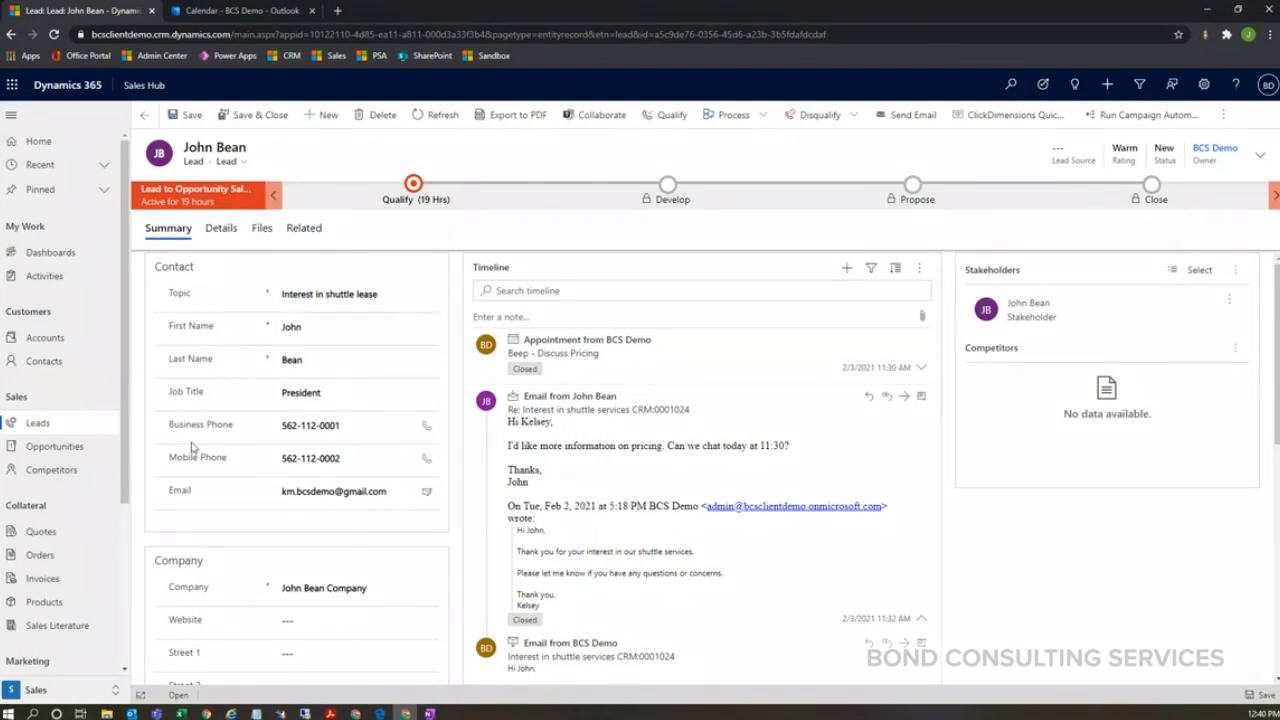
double_click(168, 266)
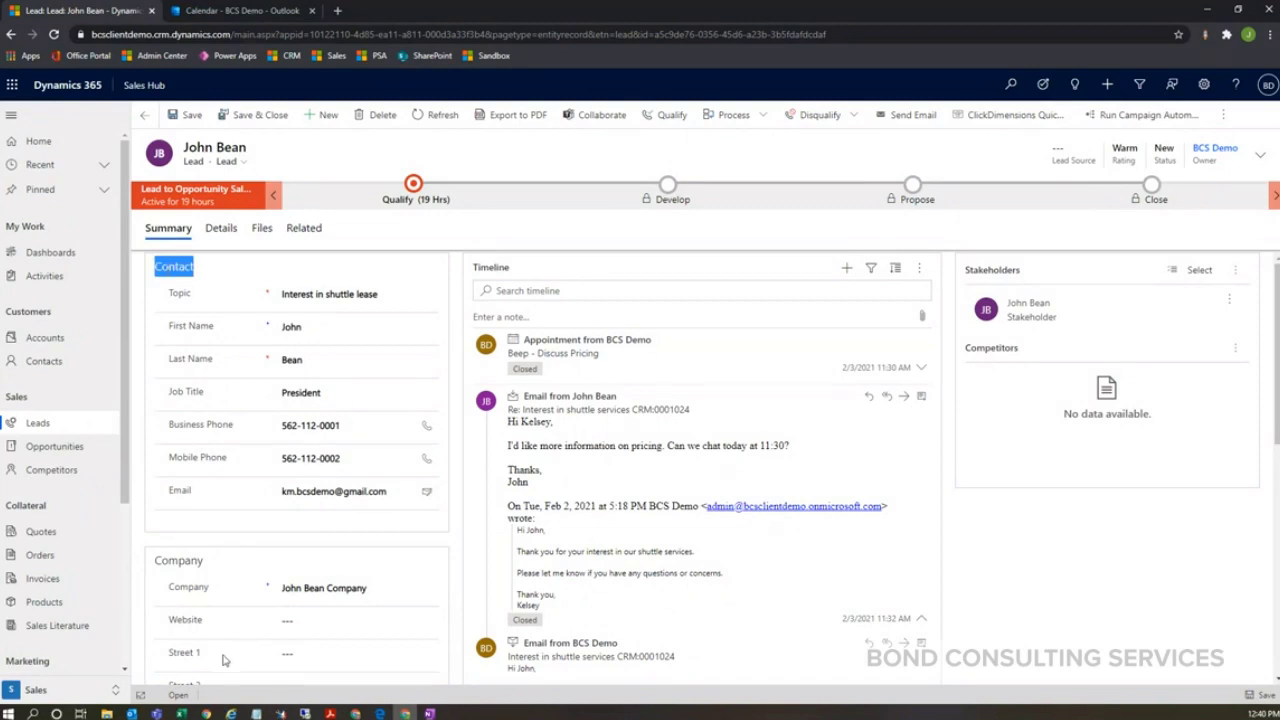
double_click(178, 561)
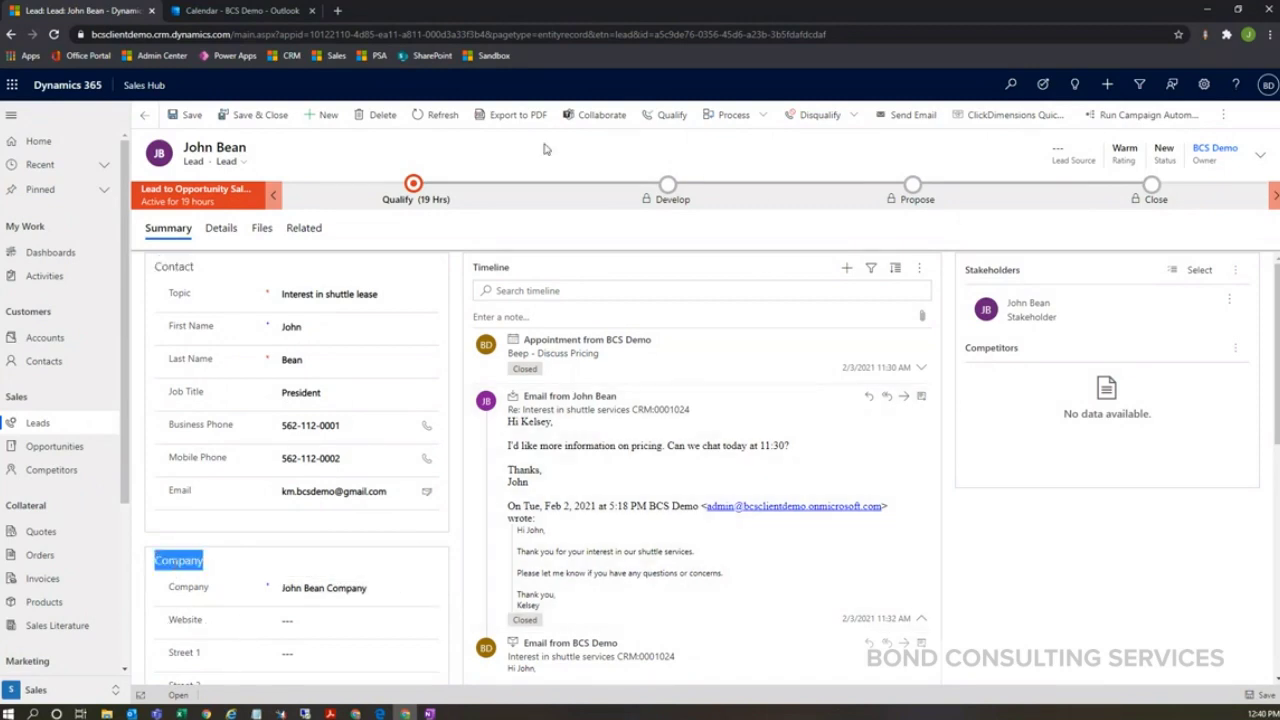
left_click(540, 153)
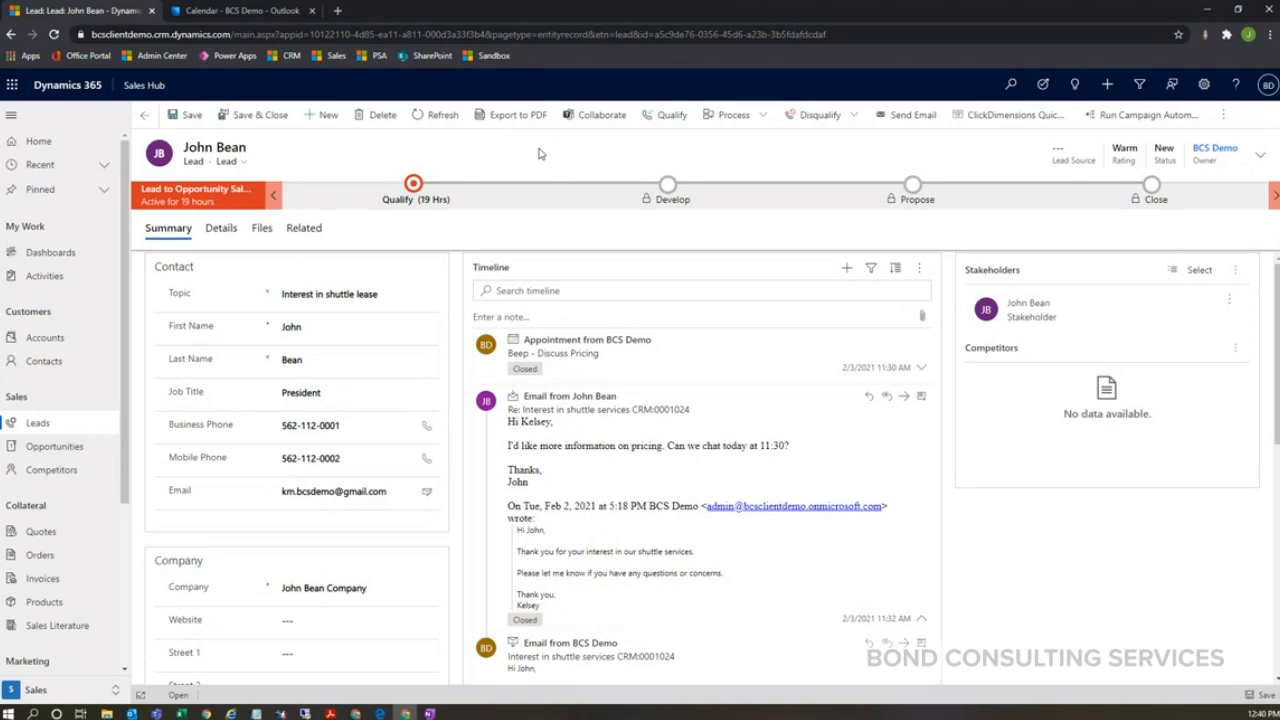
Step: Qualify the lead and review the matched John Bean Company account and John Bean contact
left_click(660, 116)
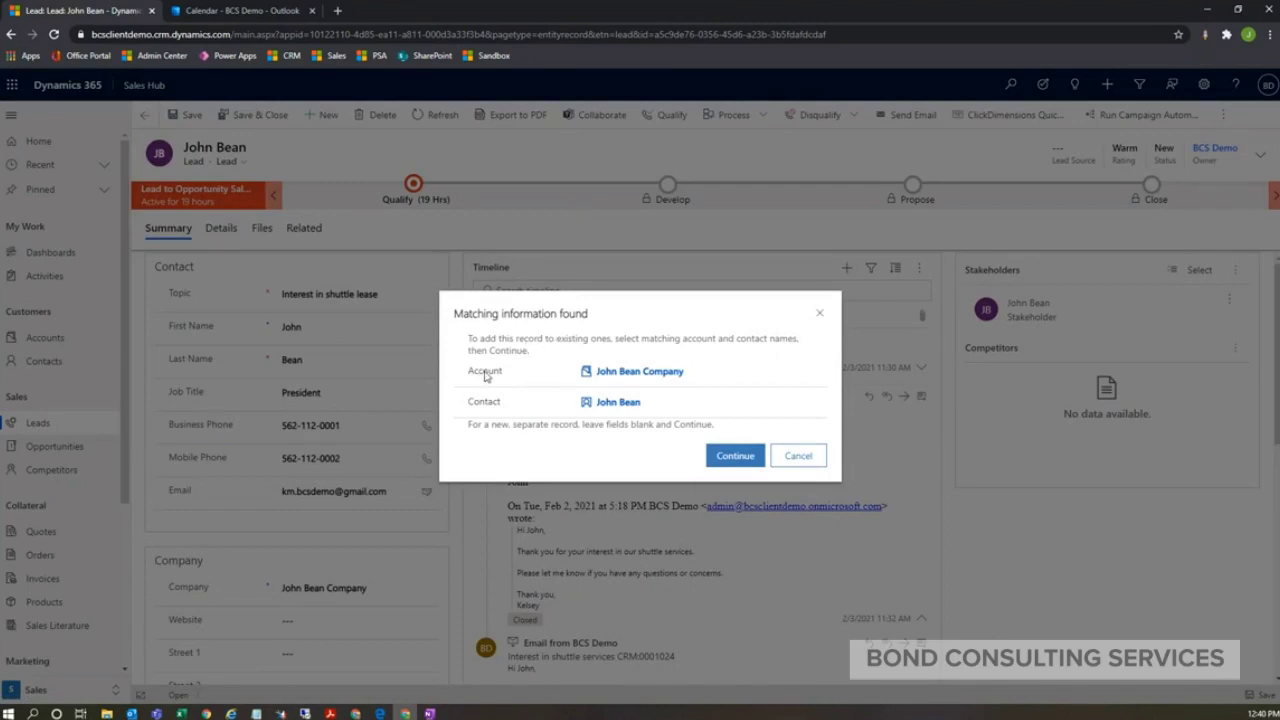
left_click(605, 372)
Step: Confirm linking to the existing account and contact, dismiss the success notice, and view Develop stage
left_click(736, 455)
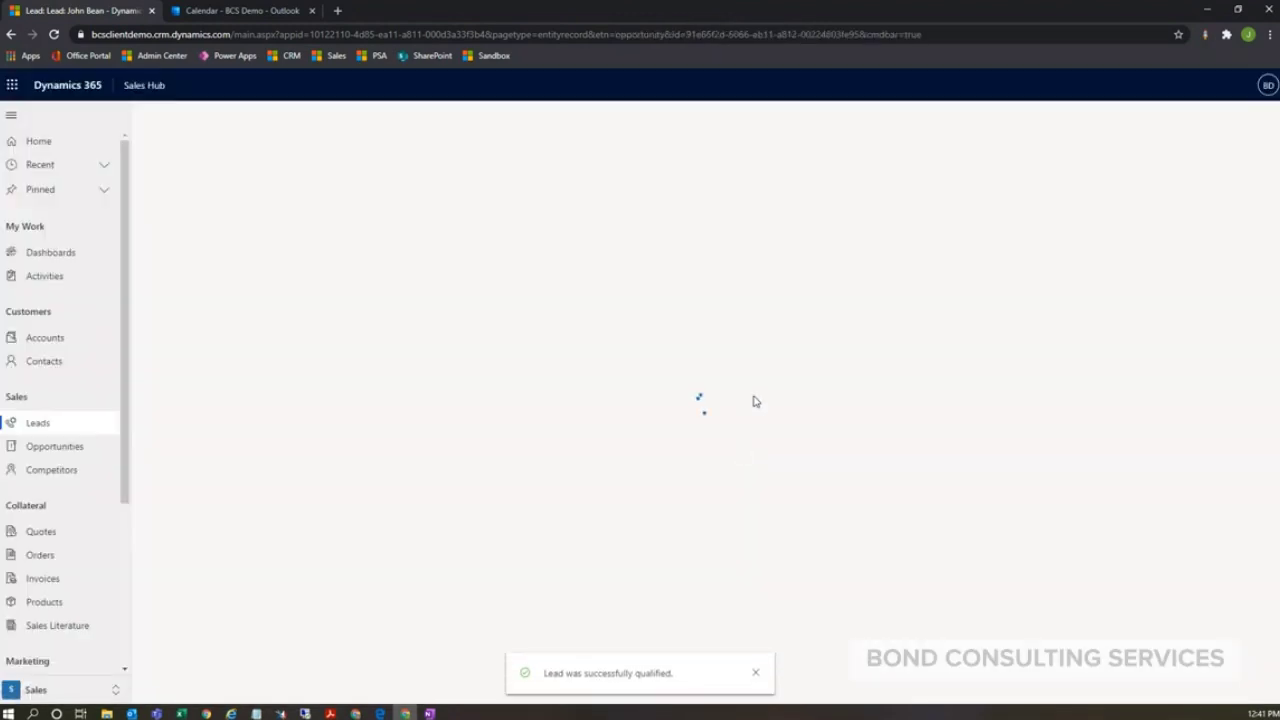
left_click(754, 673)
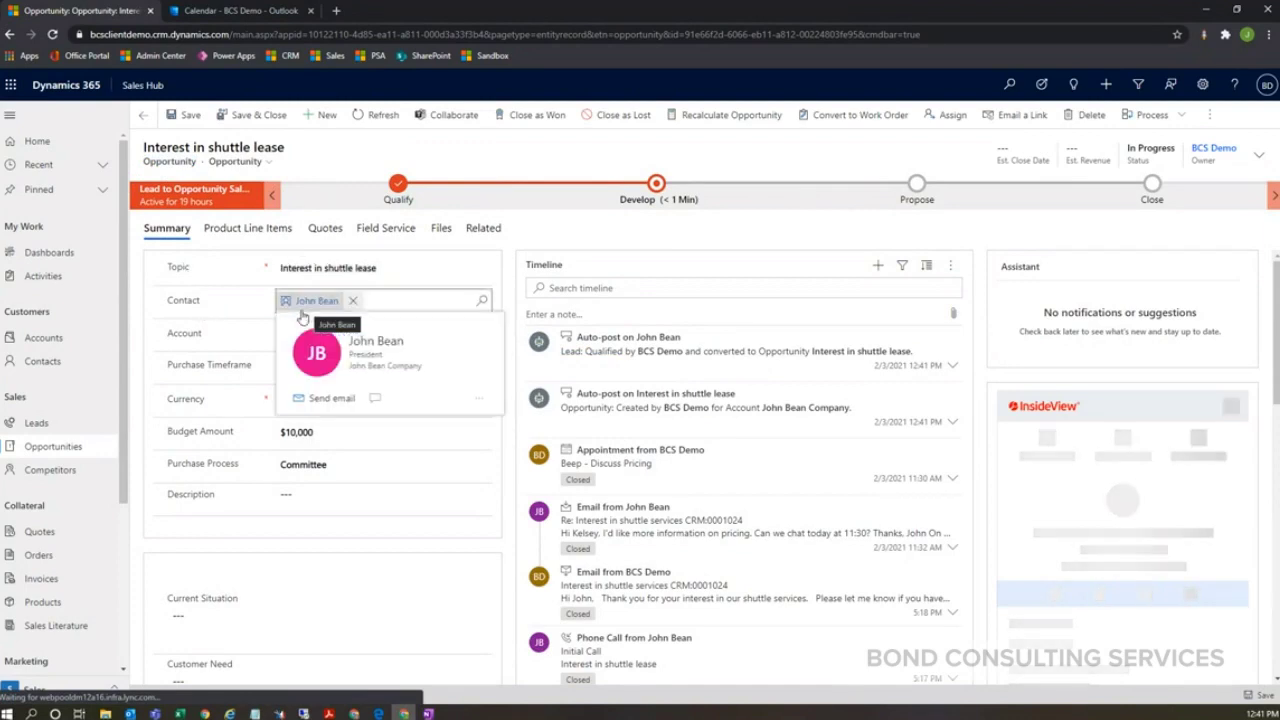
mouse_move(294, 340)
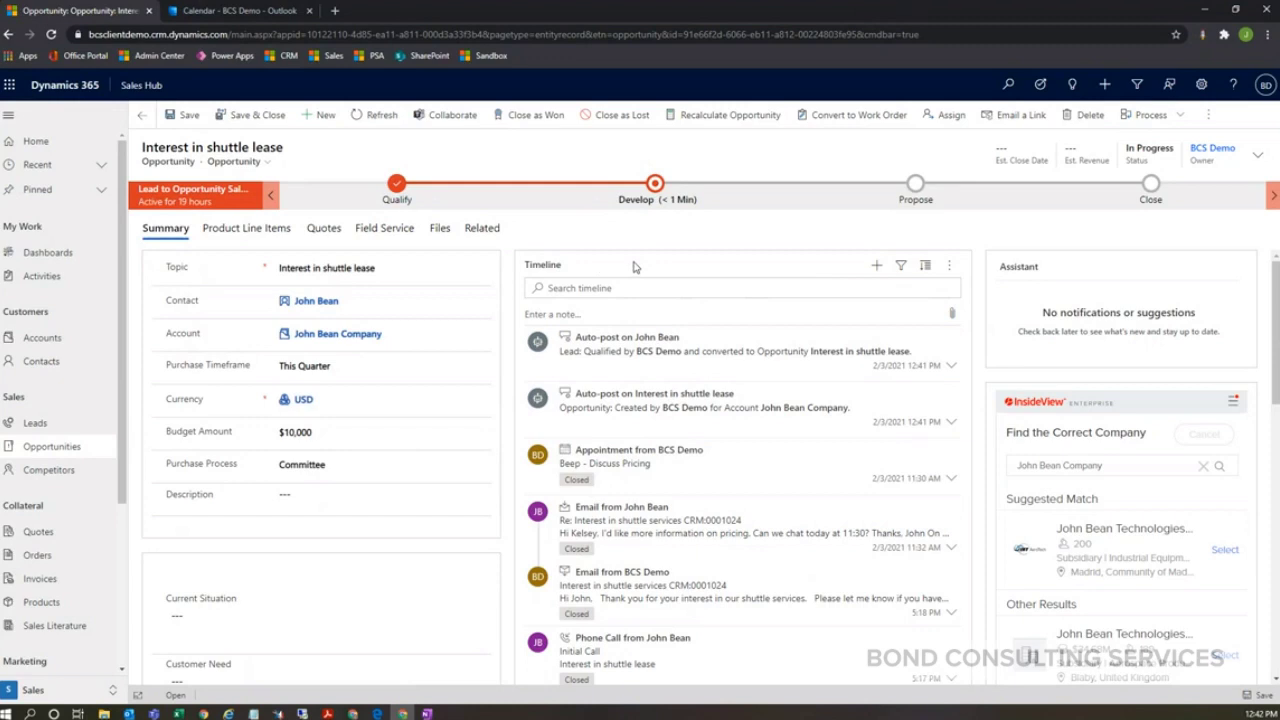
left_click(664, 193)
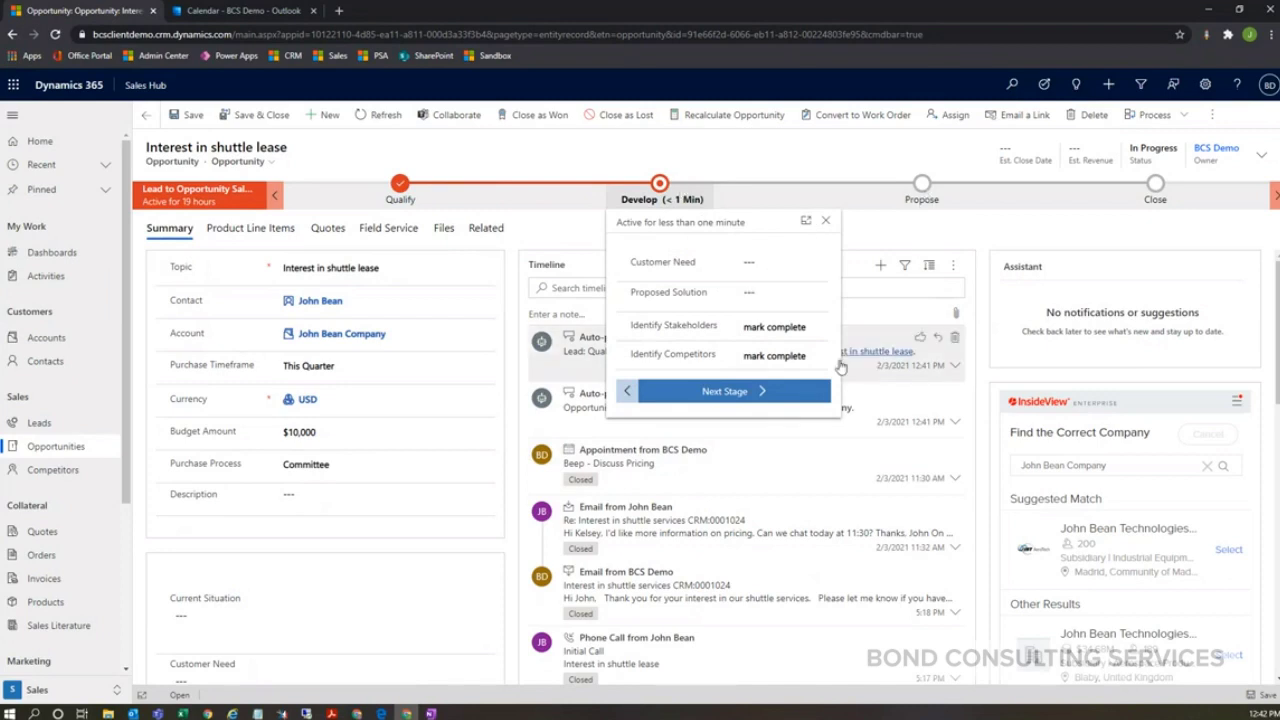
left_click(398, 187)
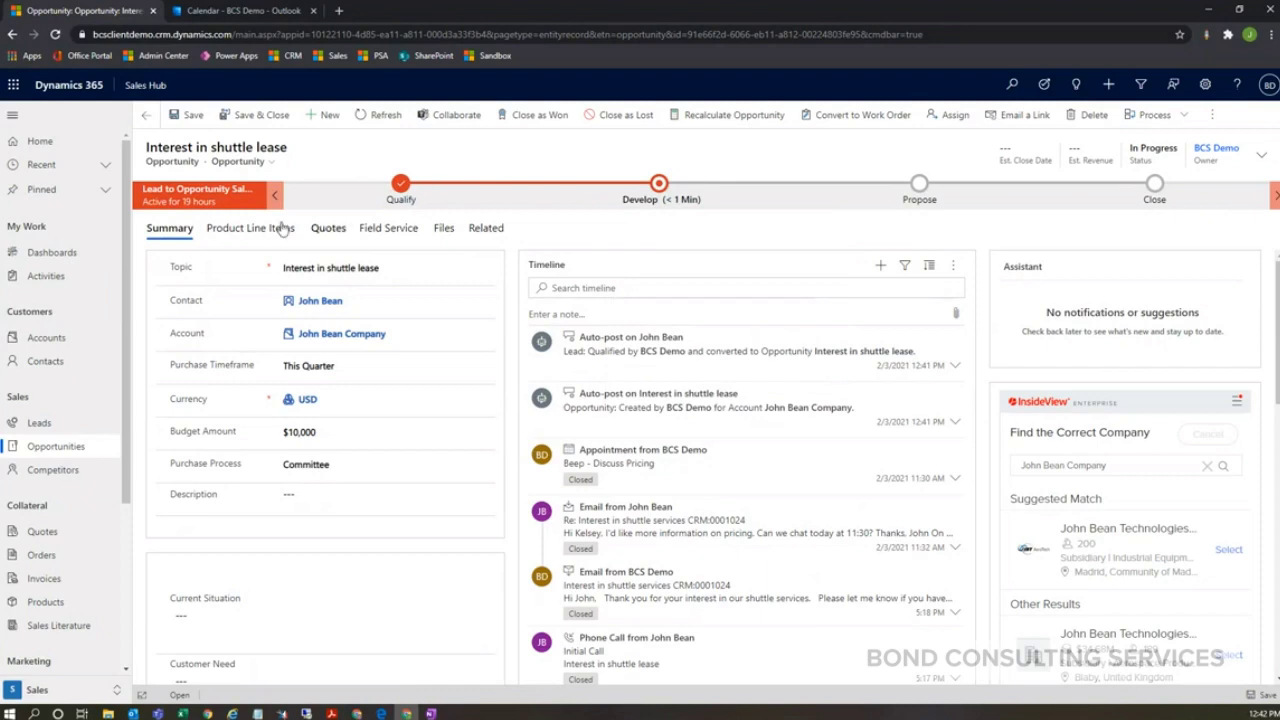
Step: Set the opportunity's price list to Default Sales List under Product Line Items
left_click(260, 229)
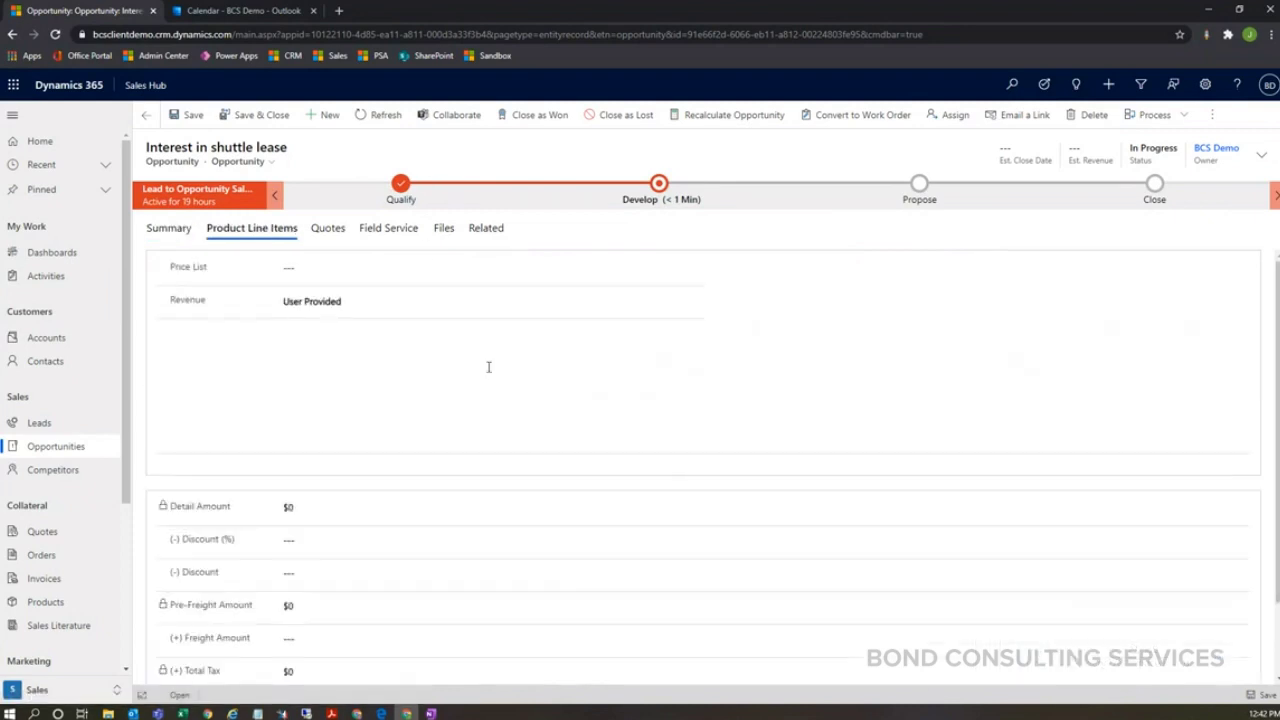
left_click(693, 267)
left_click(769, 287)
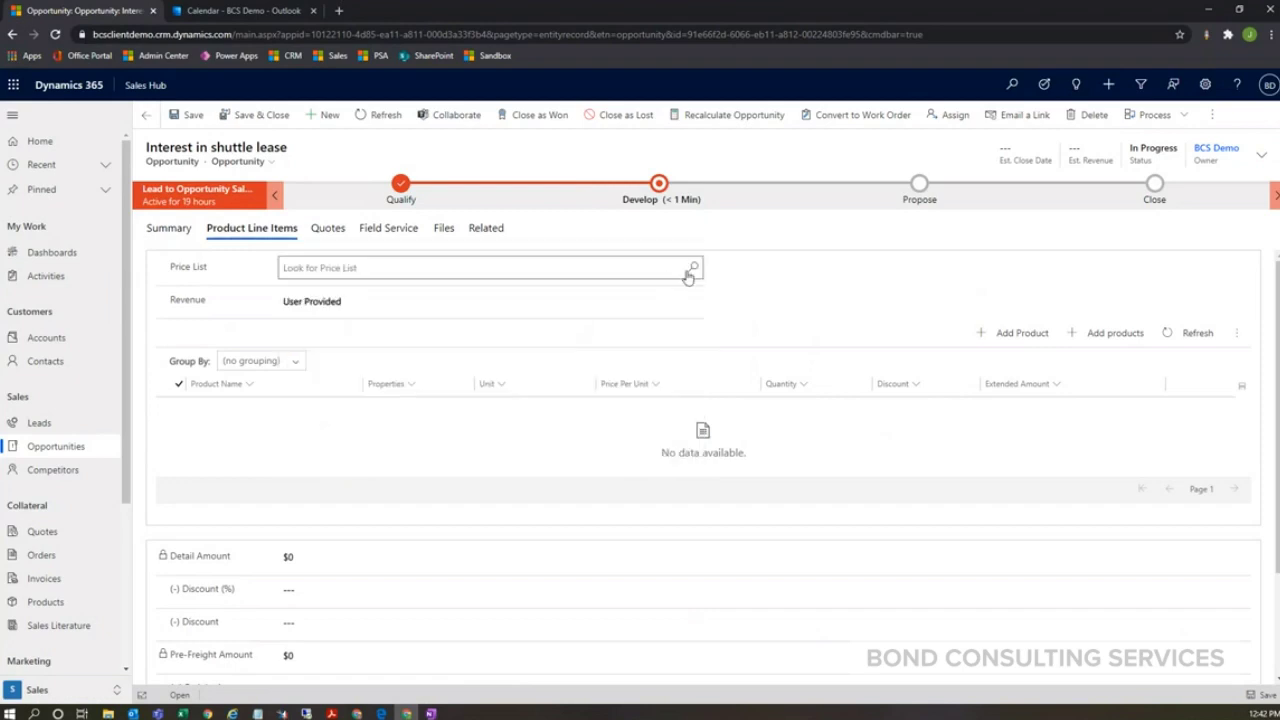
left_click(691, 268)
left_click(418, 408)
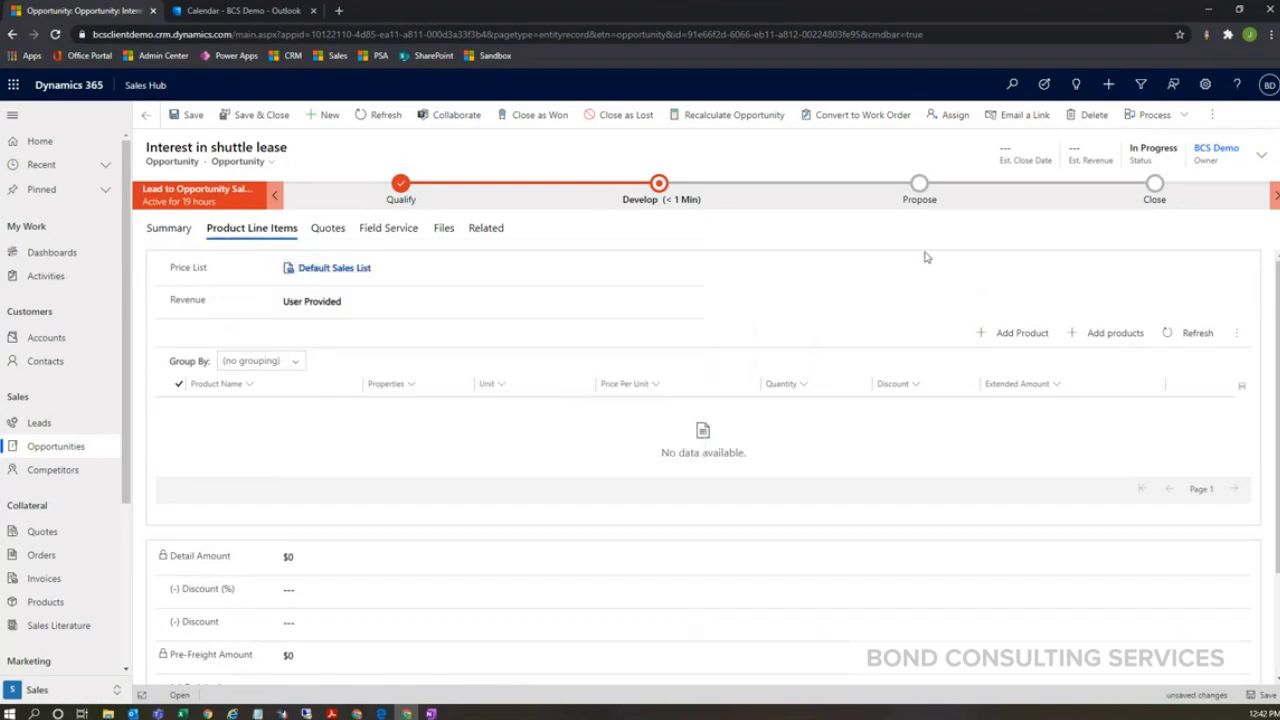
Step: Advance the opportunity from Develop to Propose and start a new product line
left_click(662, 195)
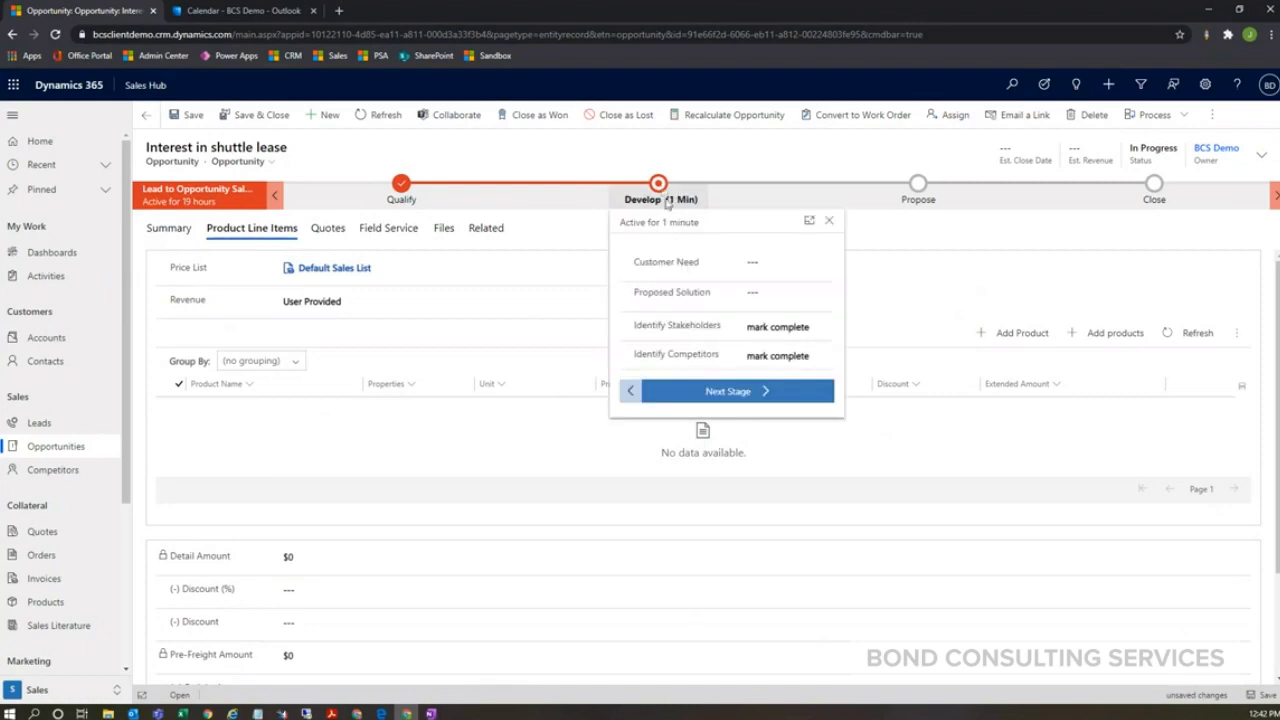
left_click(738, 392)
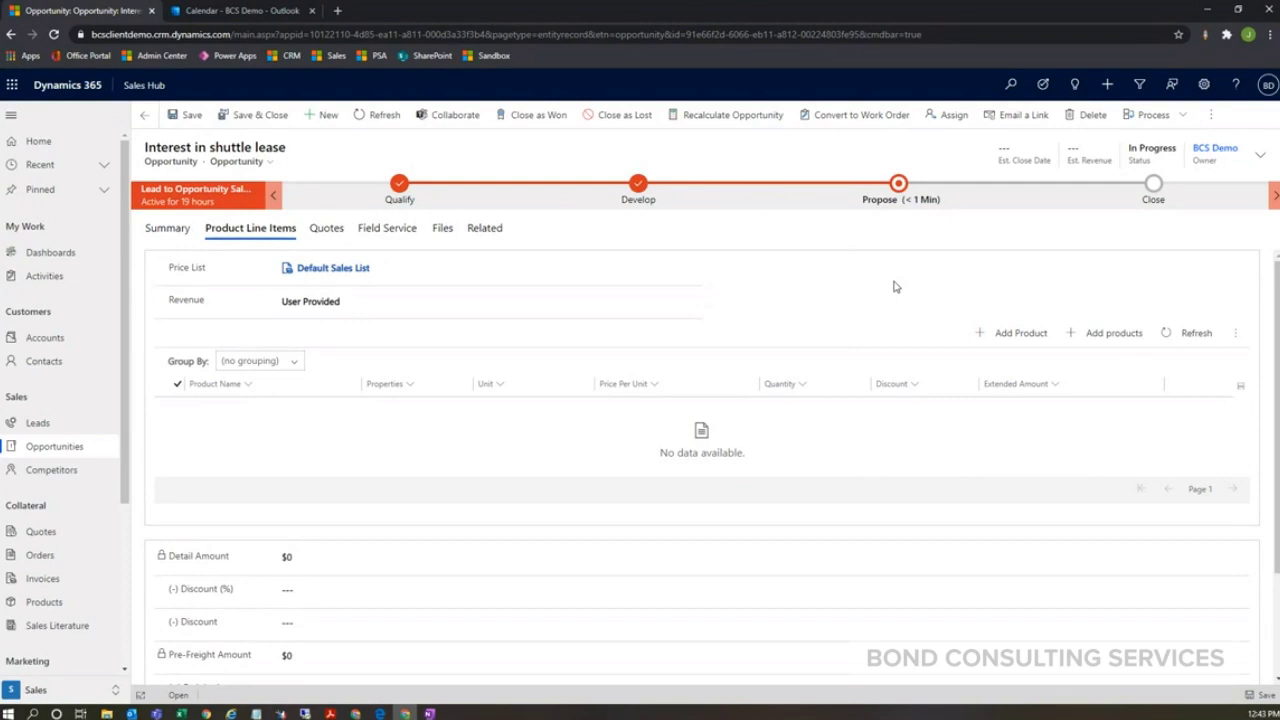
left_click(1018, 336)
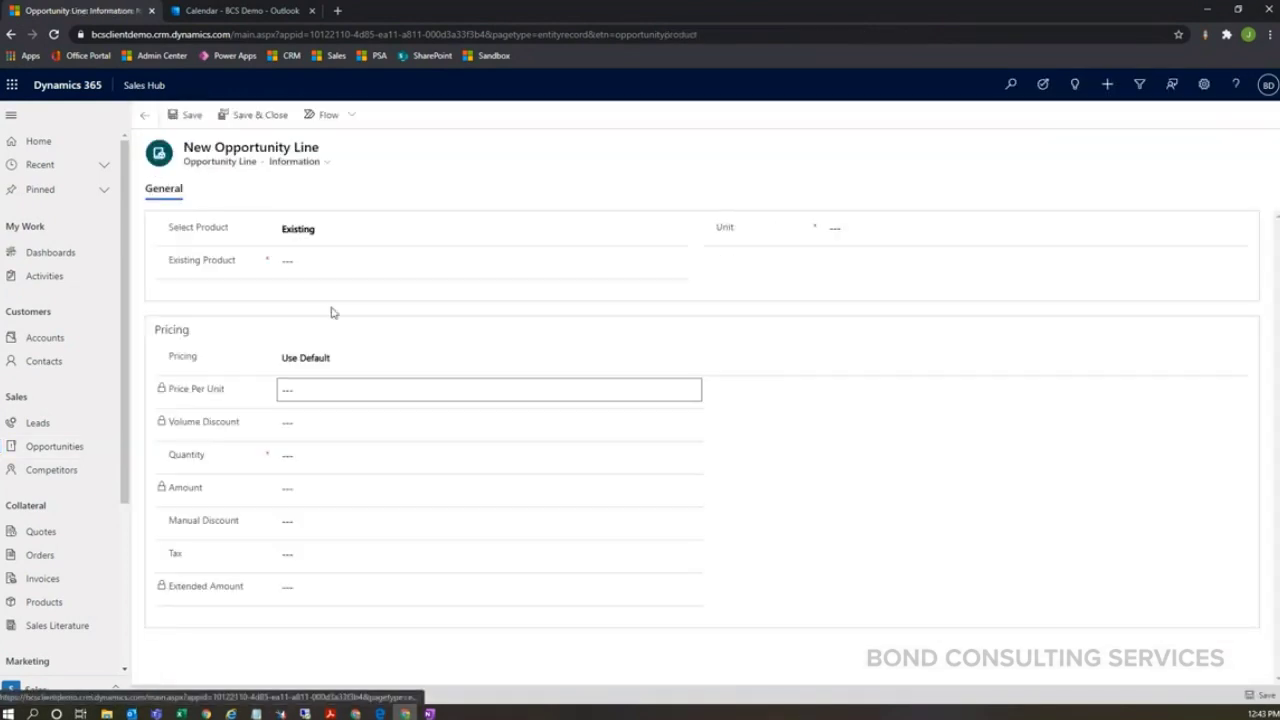
Step: Add existing product Test Product ($100.00, quantity 1) as a line and save it
left_click(380, 264)
left_click(678, 262)
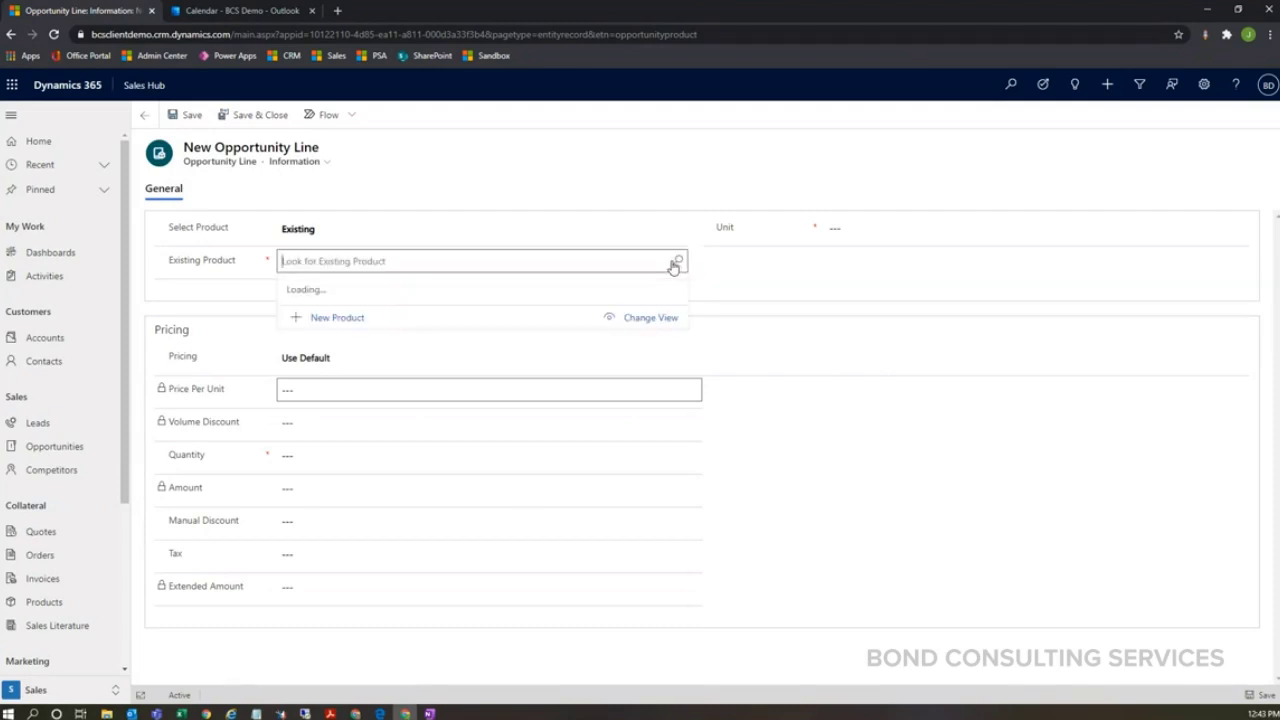
left_click(397, 360)
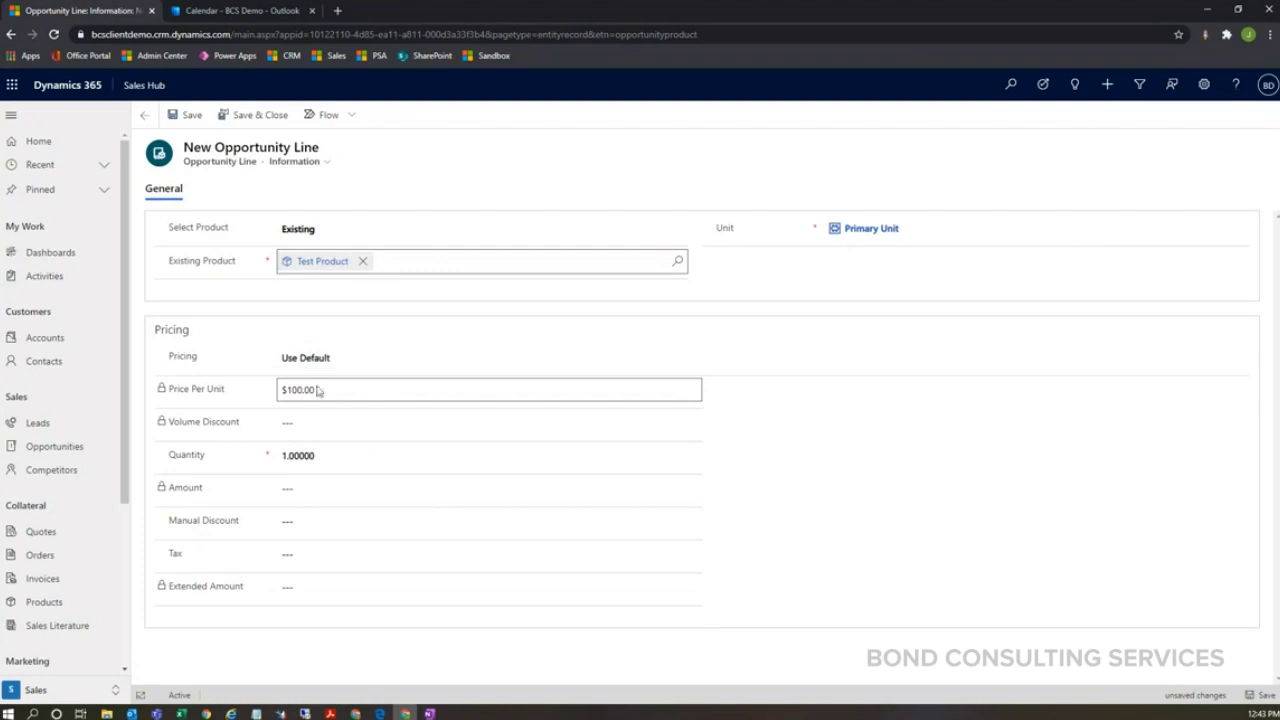
left_click(247, 116)
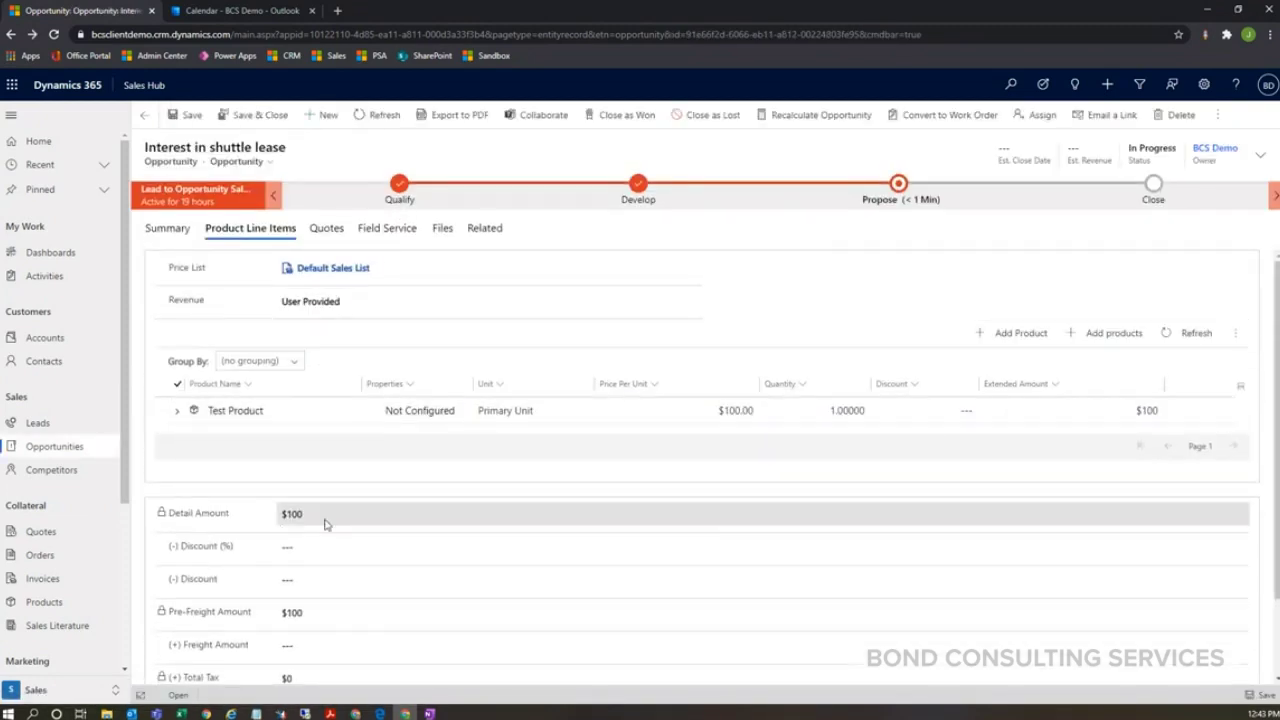
Step: Check the opportunity's $100 totals, then show its still-empty Quotes list
scroll(325, 560, "down", 2)
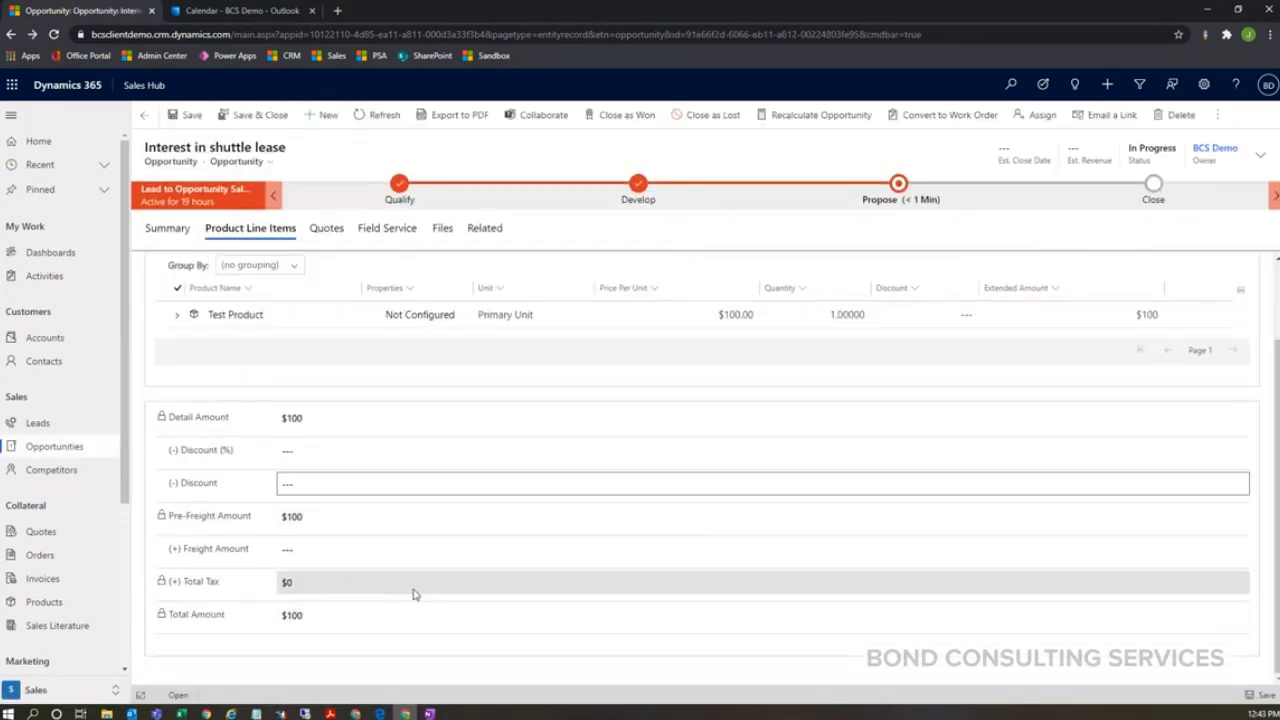
scroll(380, 560, "up", 2)
scroll(329, 566, "down", 2)
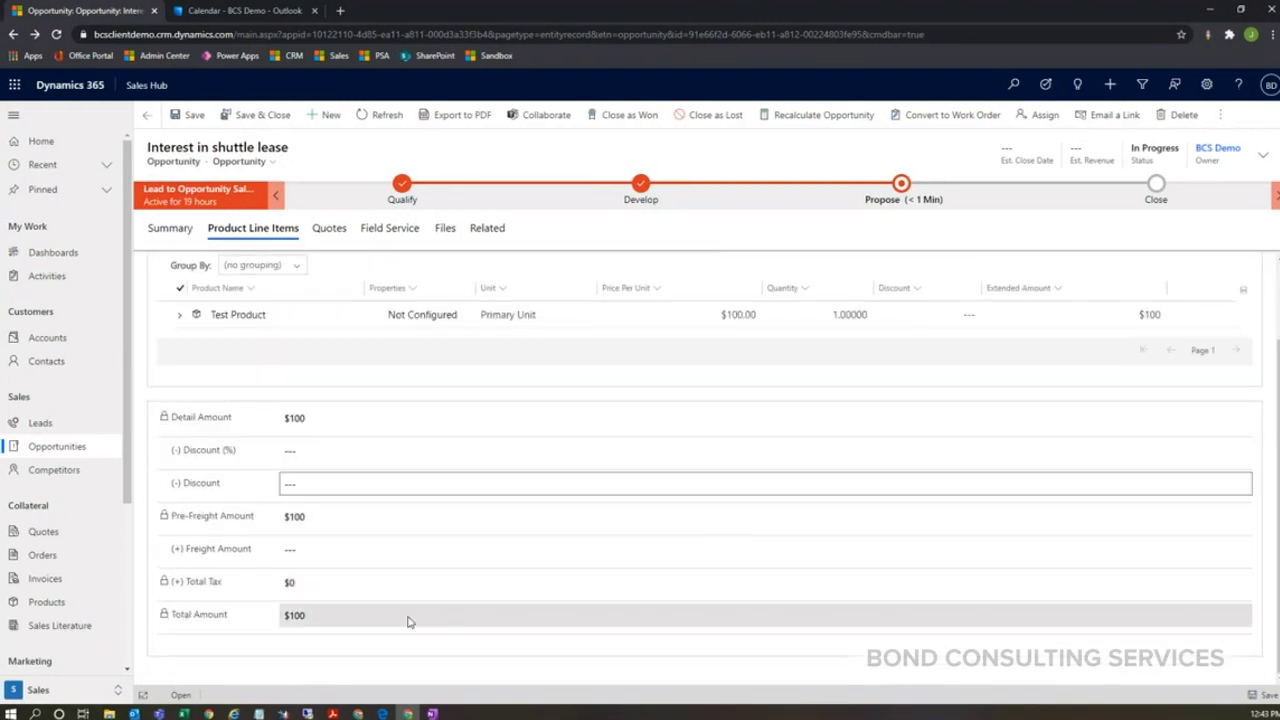
scroll(446, 594, "up", 2)
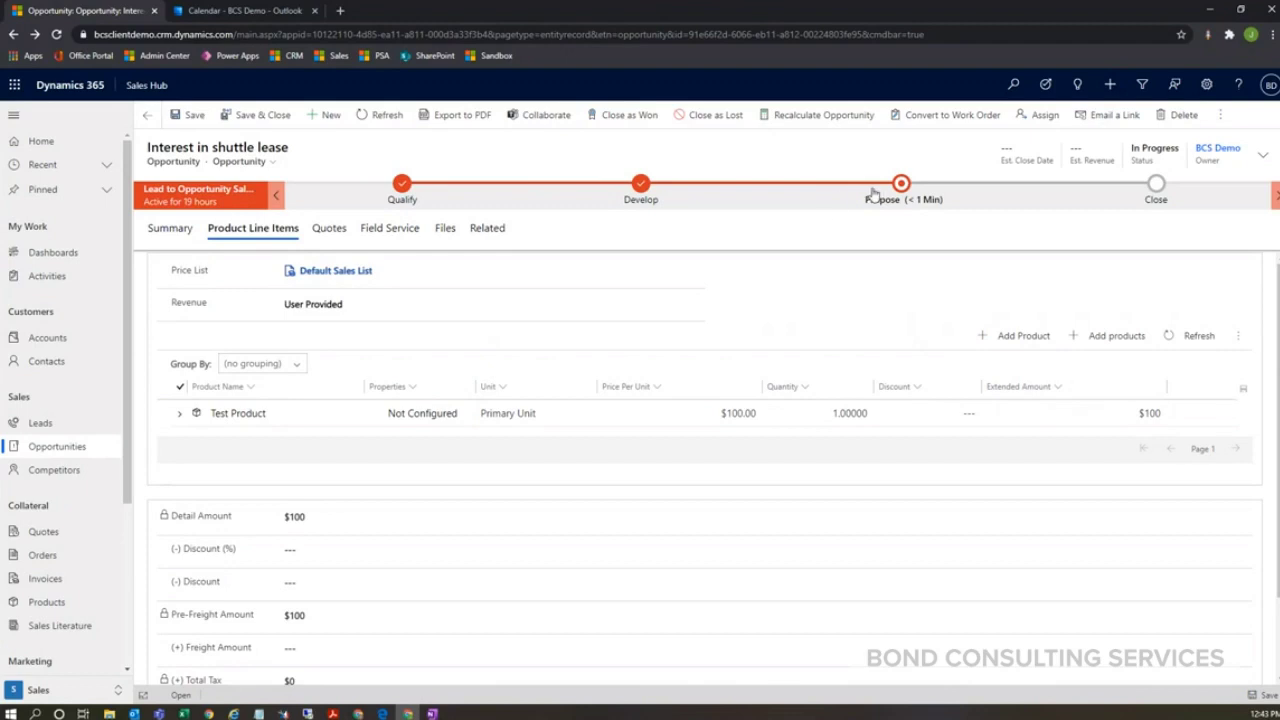
left_click(325, 230)
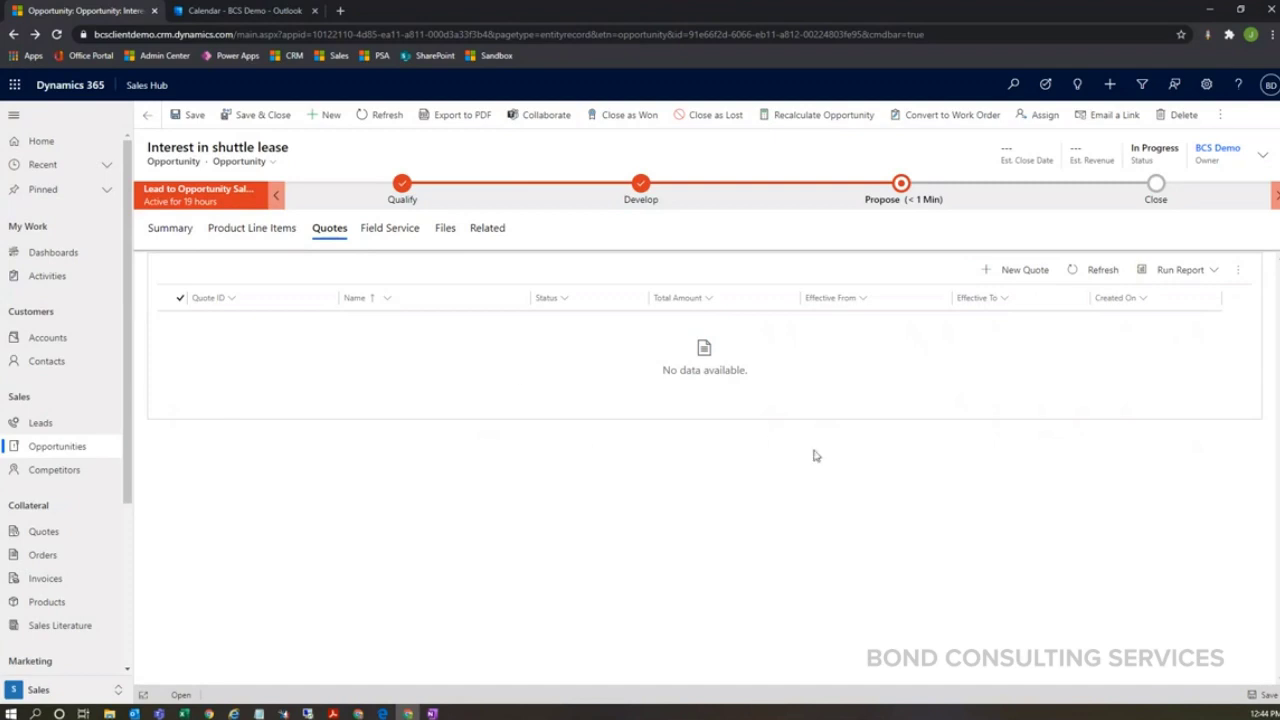
Step: Create the quote 'Interest in shuttle lease' with Test Product totalling $100, then activate it
left_click(996, 272)
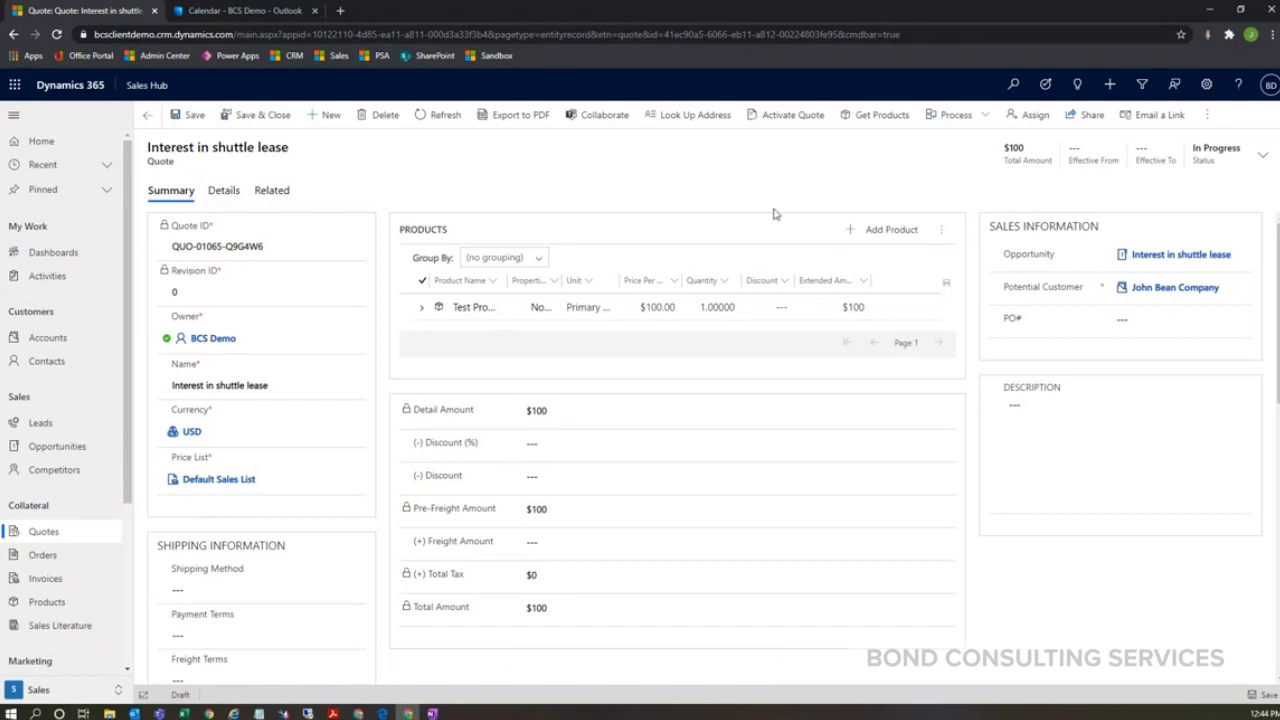
left_click(772, 122)
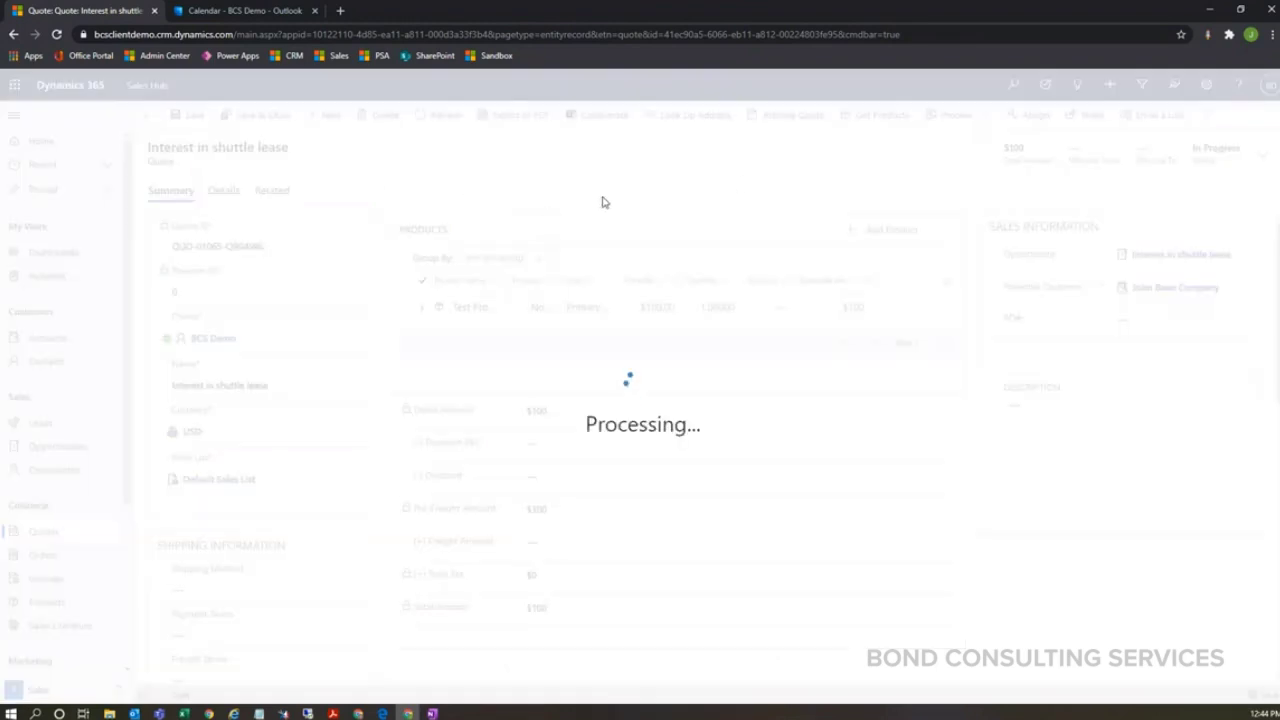